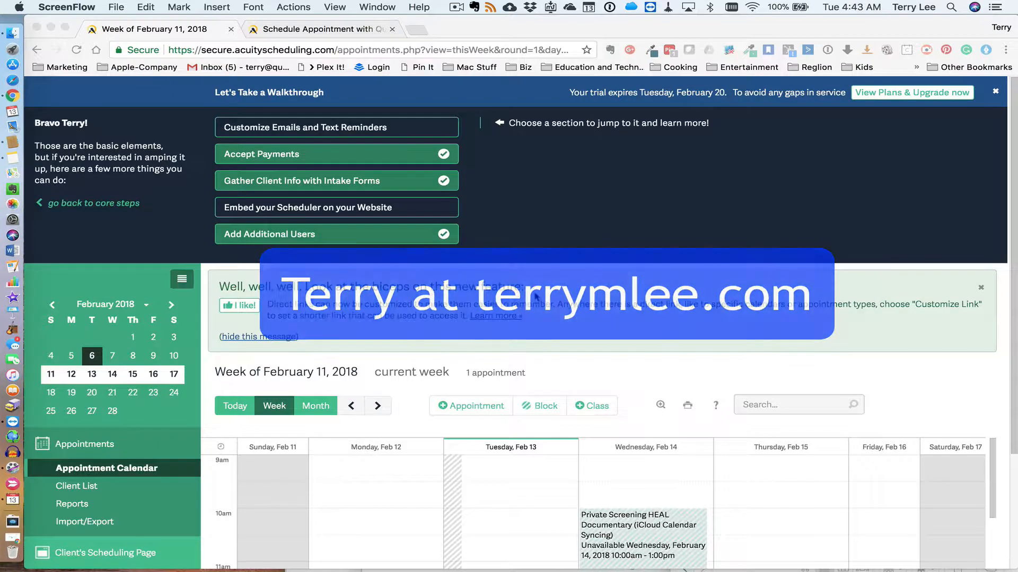
- Open the business settings for syncing with other calendars
scroll(536, 297, "down", 2)
scroll(535, 297, "up", 2)
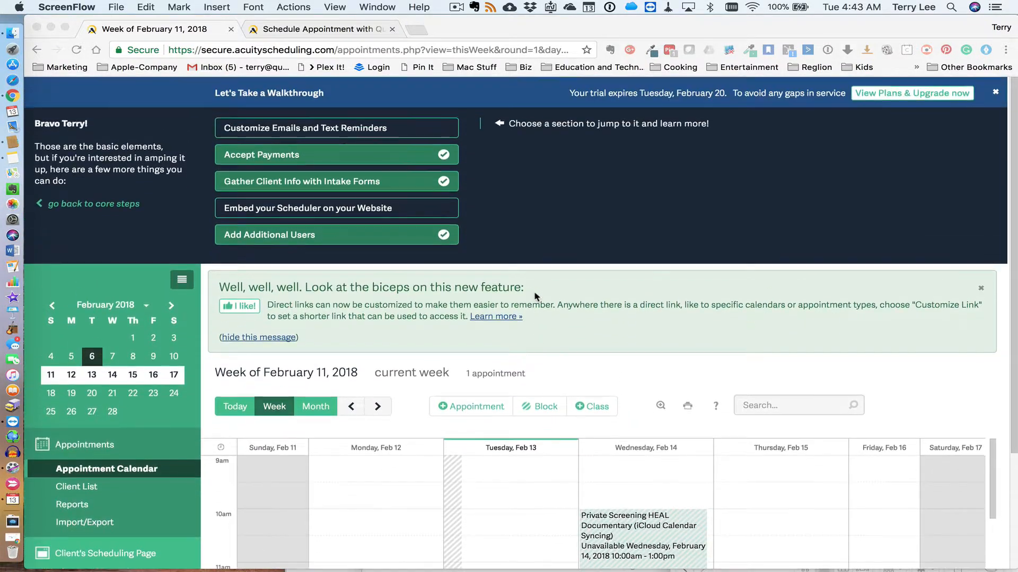
scroll(535, 297, "down", 5)
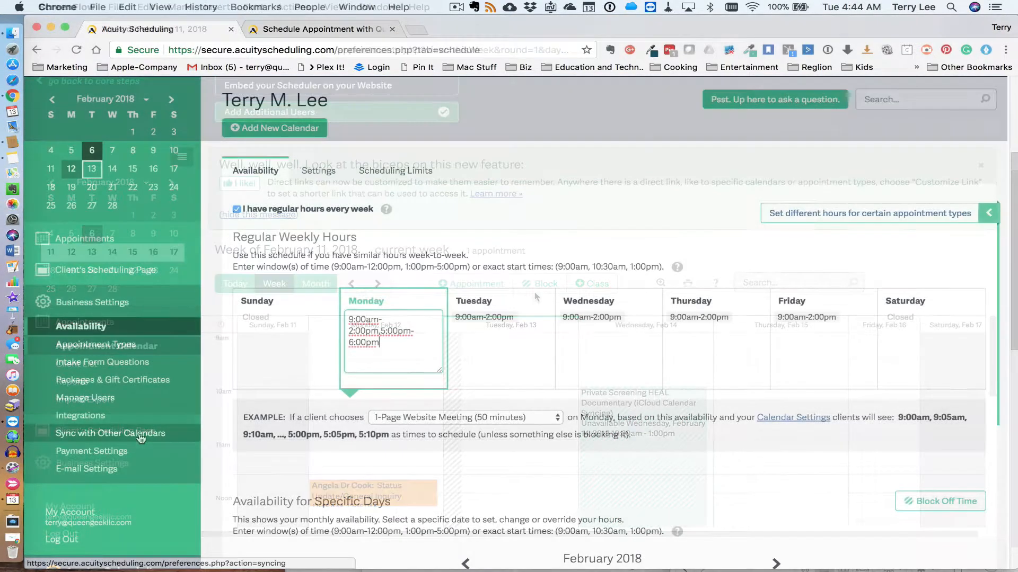
left_click(140, 437)
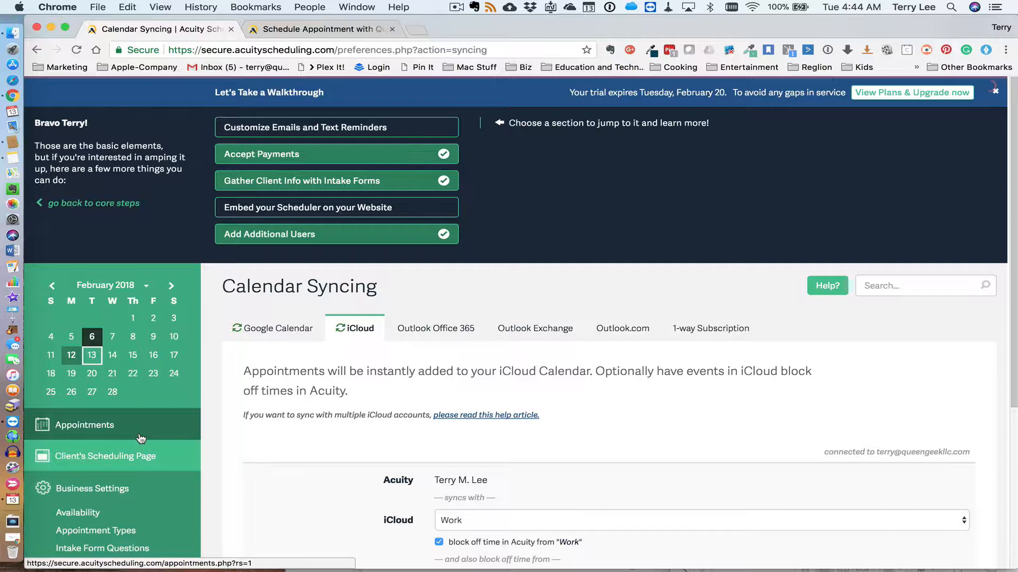
- Look over the calendar services available for syncing, from Google Calendar and iCloud through Outlook to 1-way Subscription
scroll(285, 371, "down", 3)
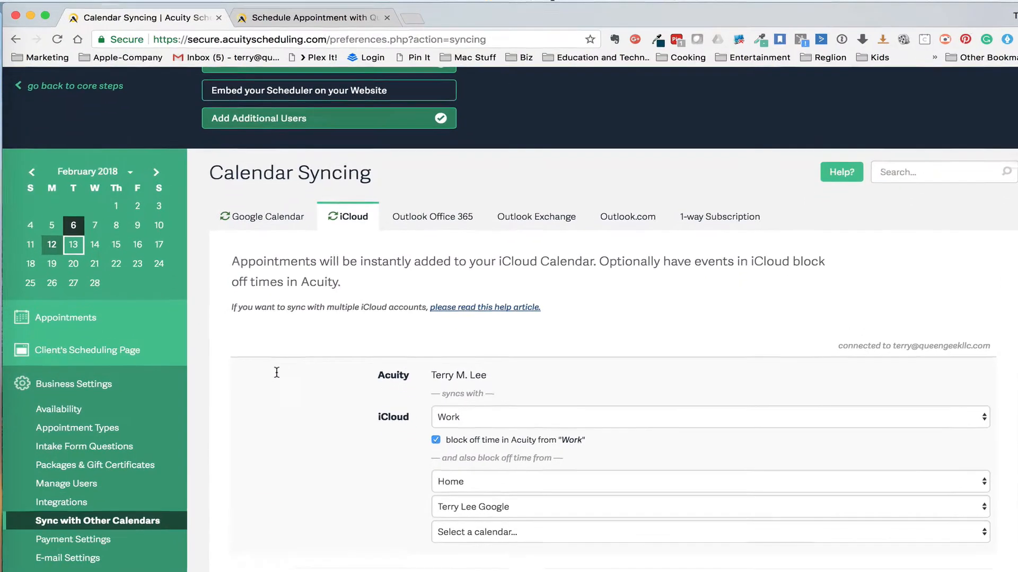
left_click_drag(244, 202, 412, 209)
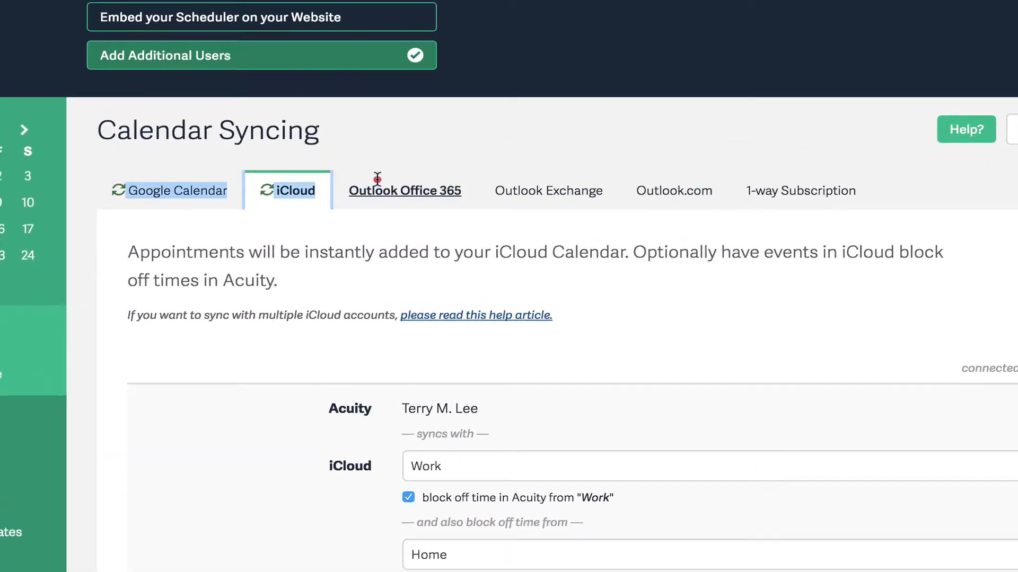
left_click_drag(377, 178, 859, 179)
left_click(858, 179)
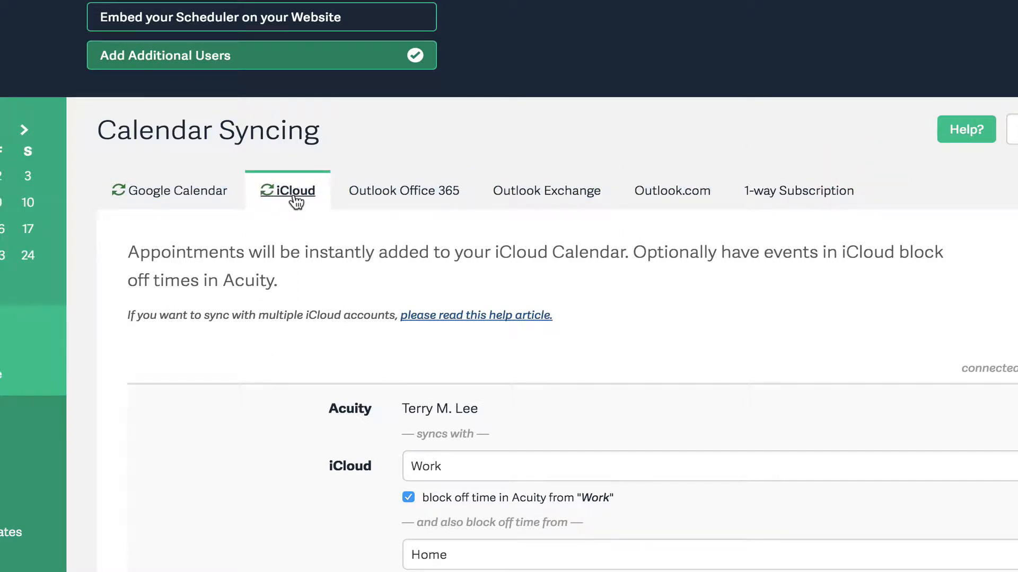
- Review the iCloud sync options, including the calendar choices and automatic reminders, and view the Outlook Office 365 connection page
scroll(407, 342, "down", 3)
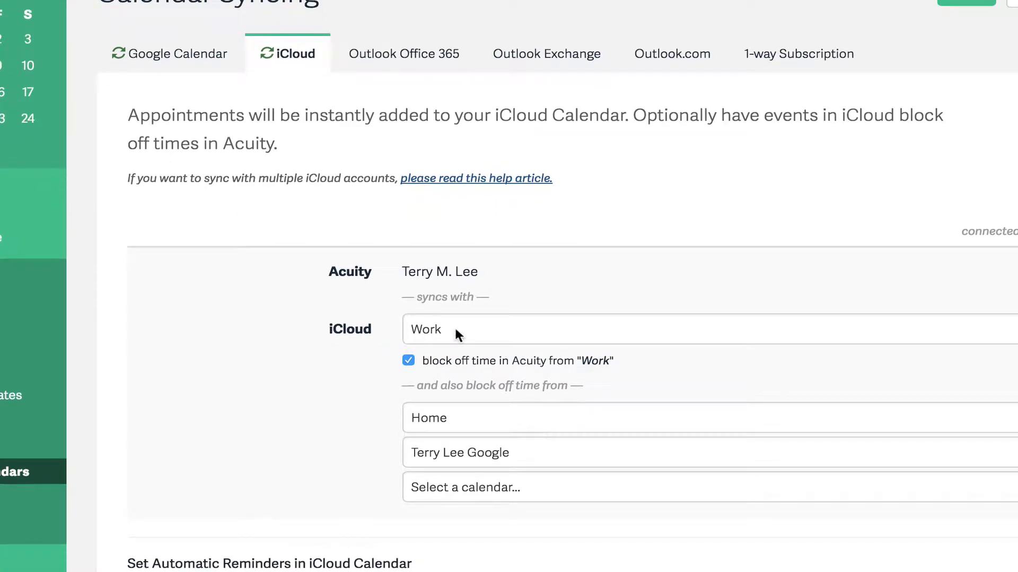
left_click(454, 327)
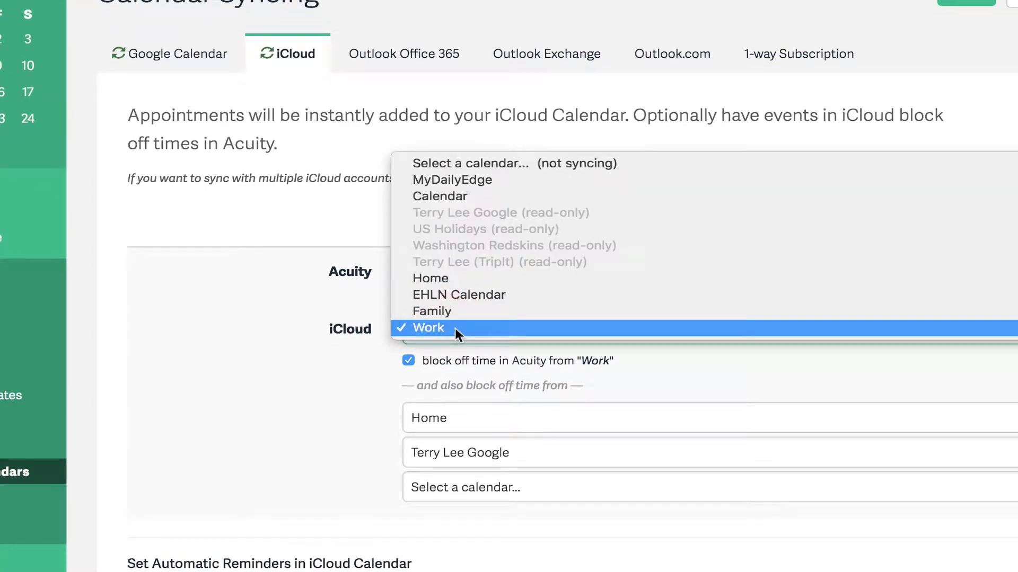
left_click(454, 328)
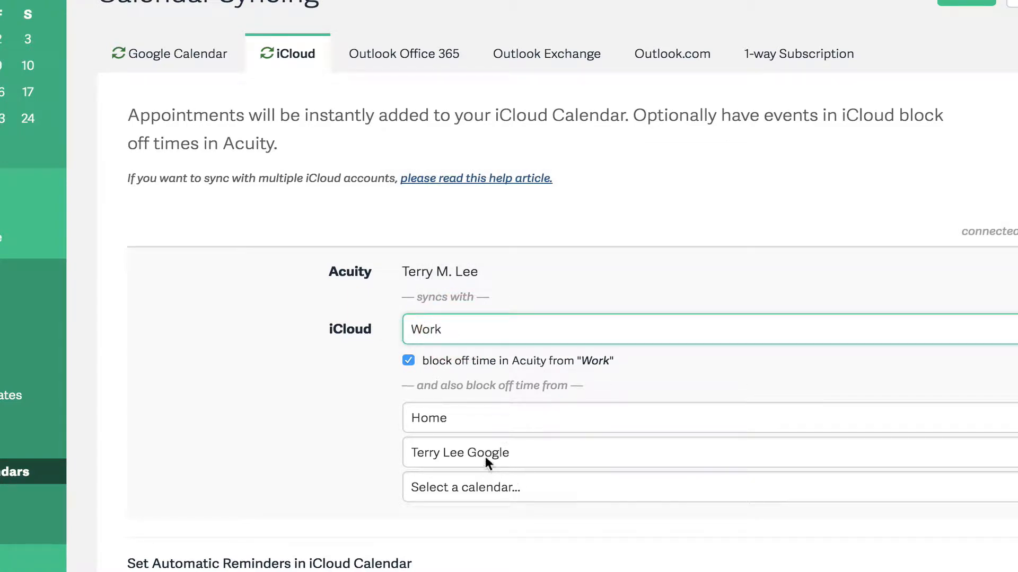
scroll(532, 459, "down", 2)
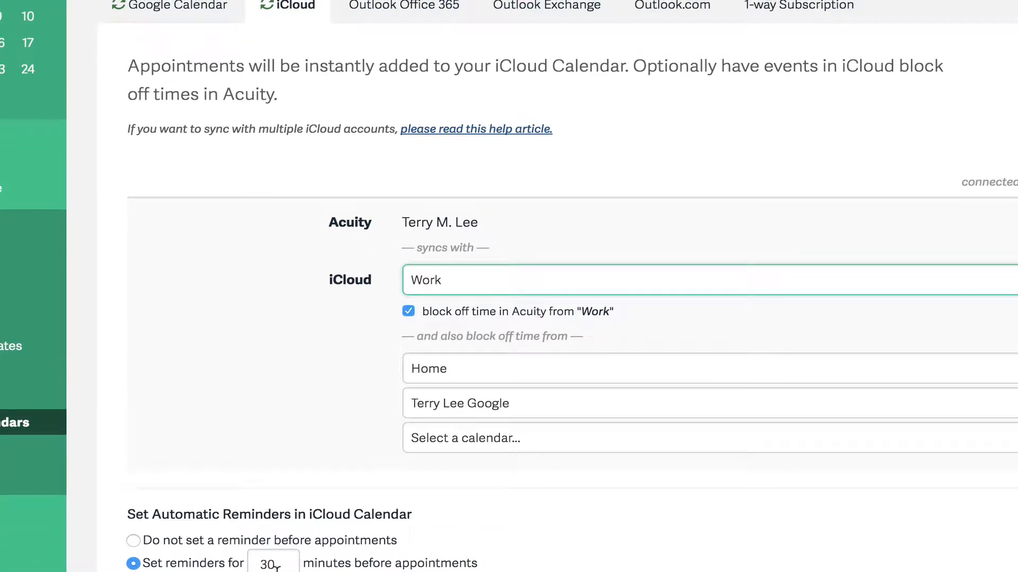
scroll(275, 566, "up", 3)
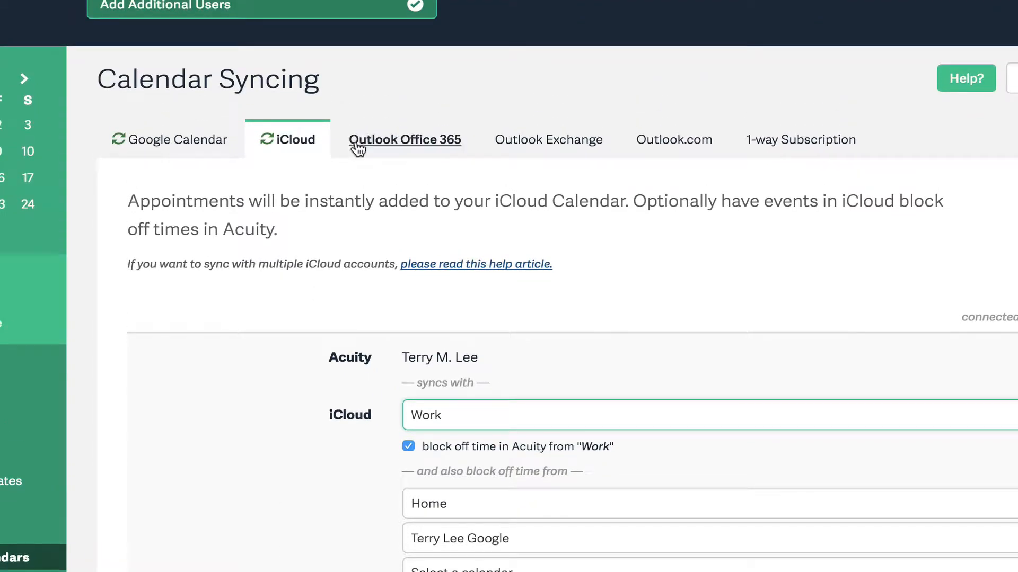
left_click(415, 152)
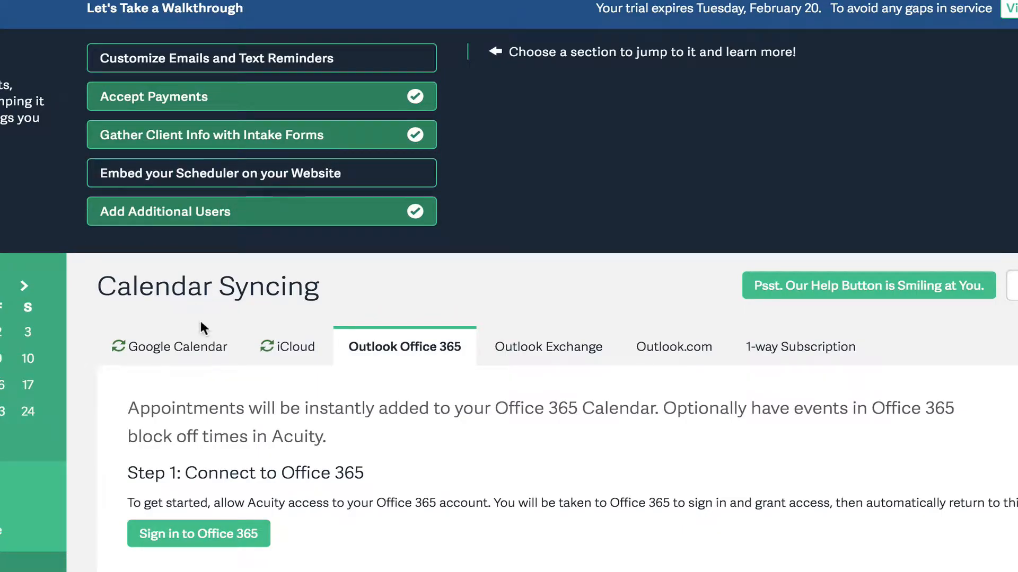
- Sync the scheduler with the owner's personal Google calendar, leaving the additional block-off calendar unselected, and save the settings
left_click(200, 346)
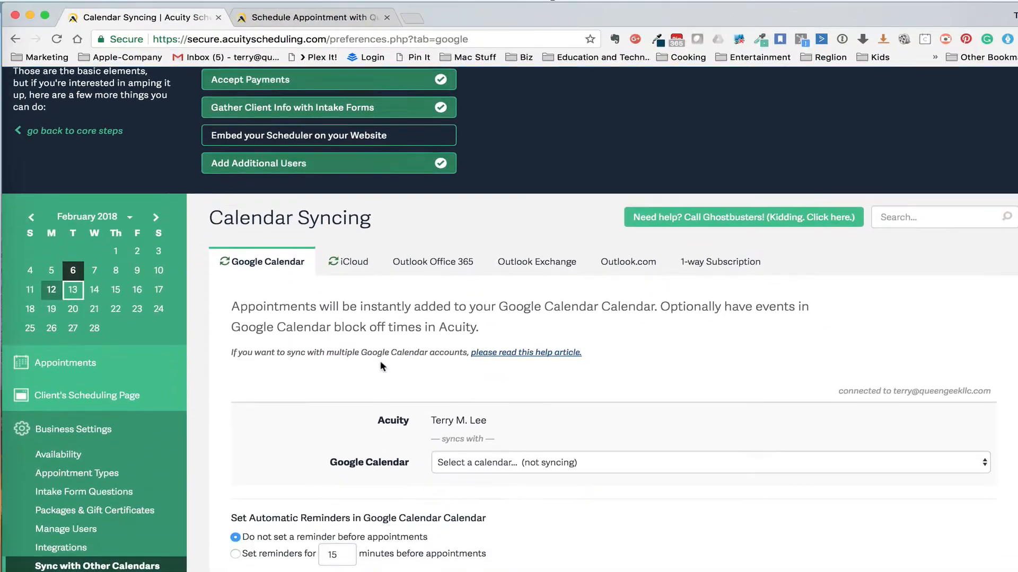
scroll(380, 362, "down", 2)
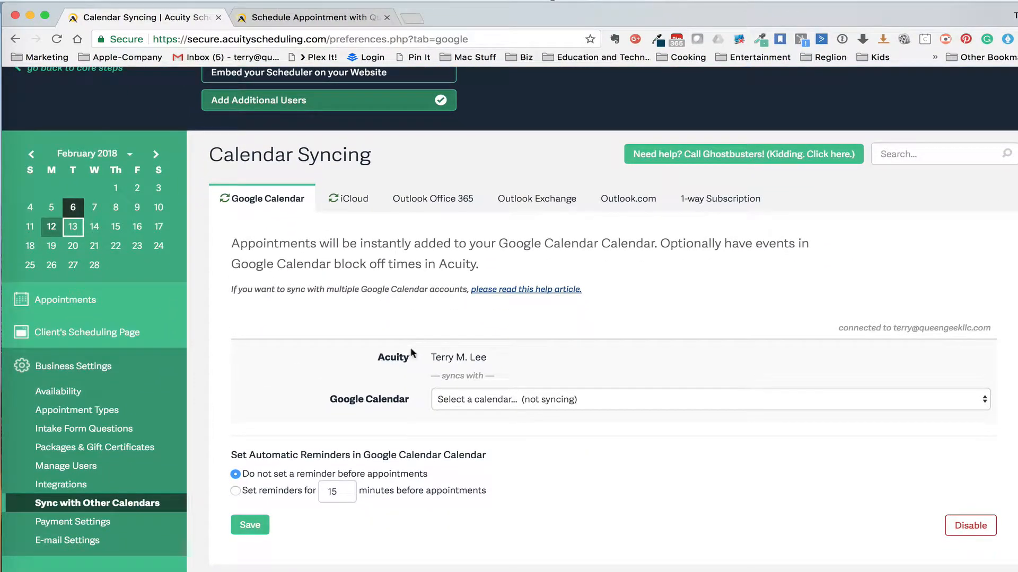
left_click(516, 406)
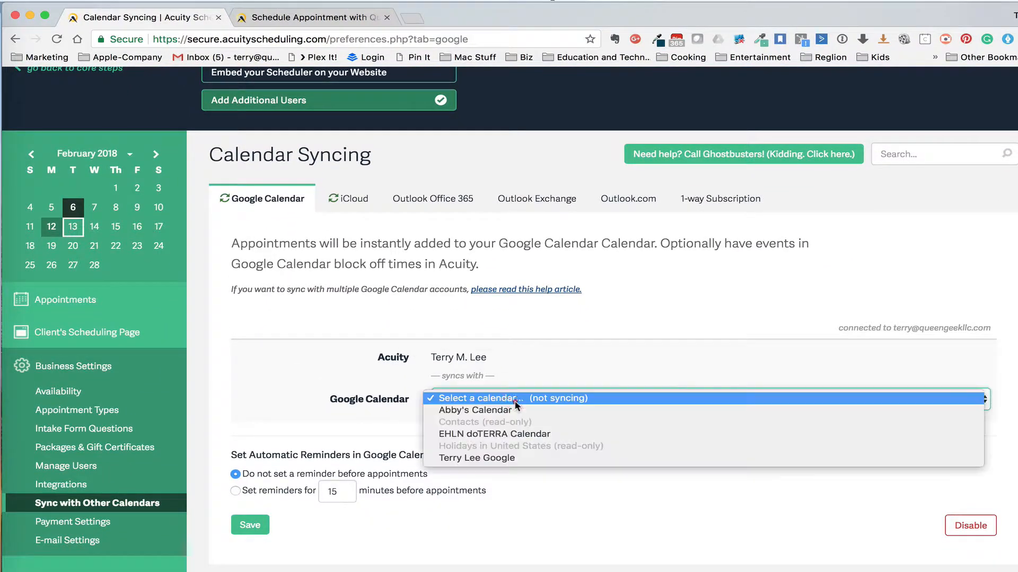
left_click(512, 459)
scroll(514, 463, "down", 3)
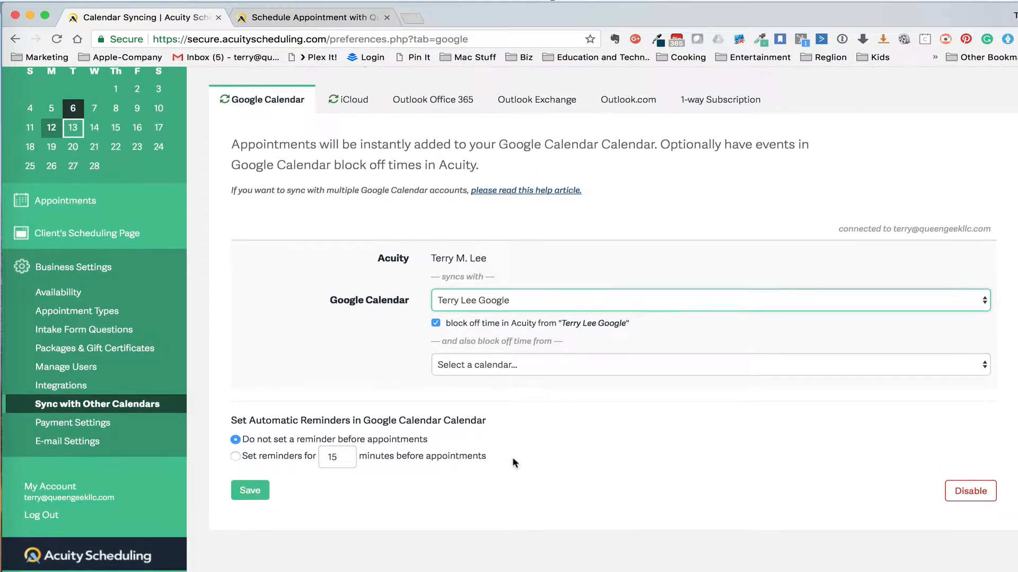
left_click(517, 369)
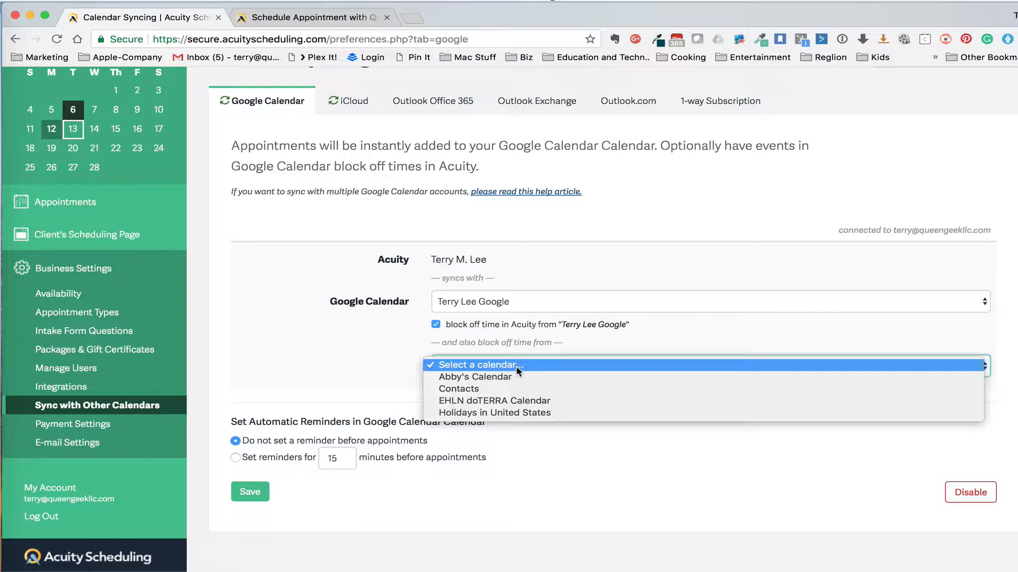
left_click(393, 363)
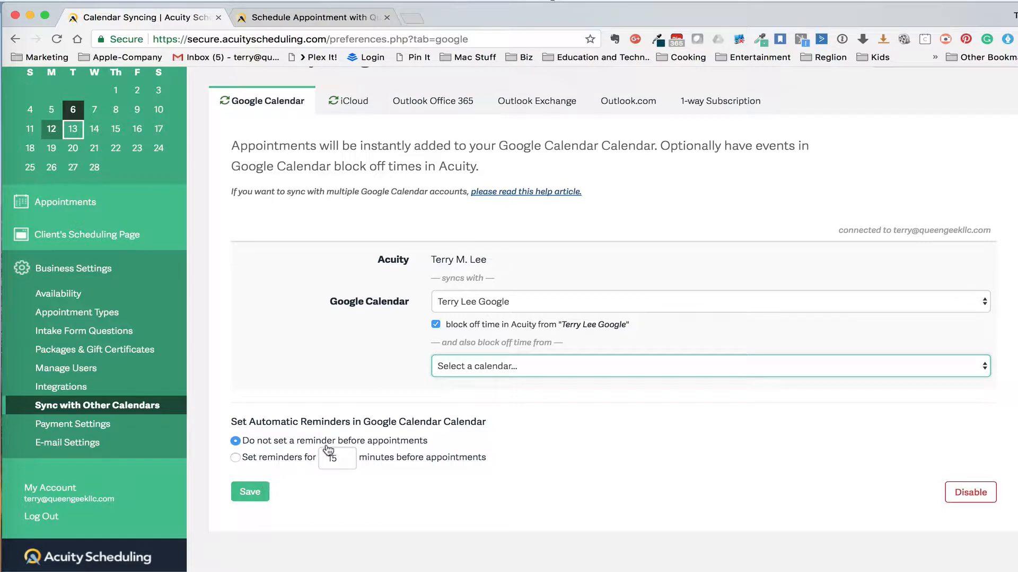
left_click(259, 495)
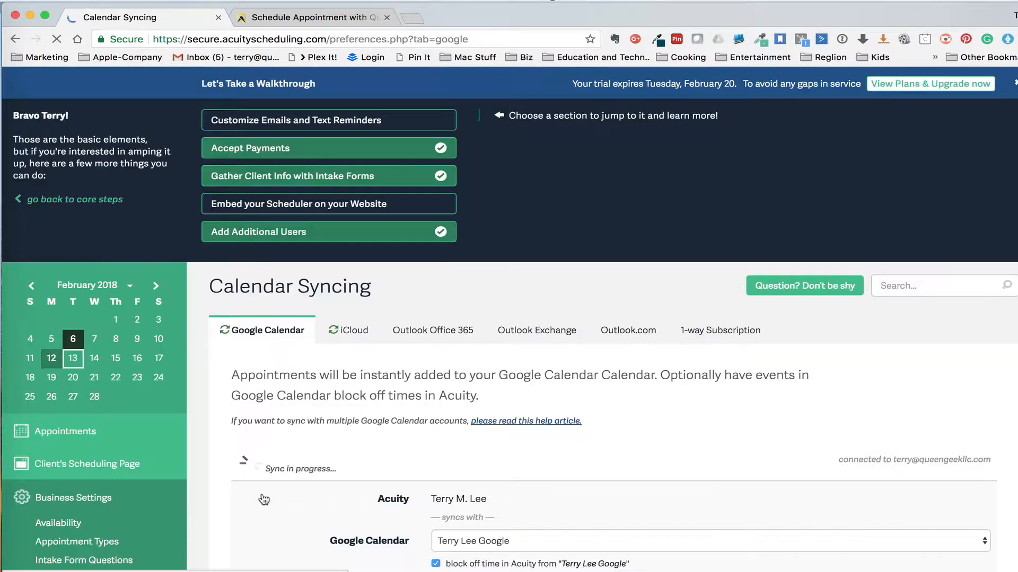
- Open the payment settings and examine the options for accepting credit cards with Square and Stripe
scroll(263, 499, "down", 5)
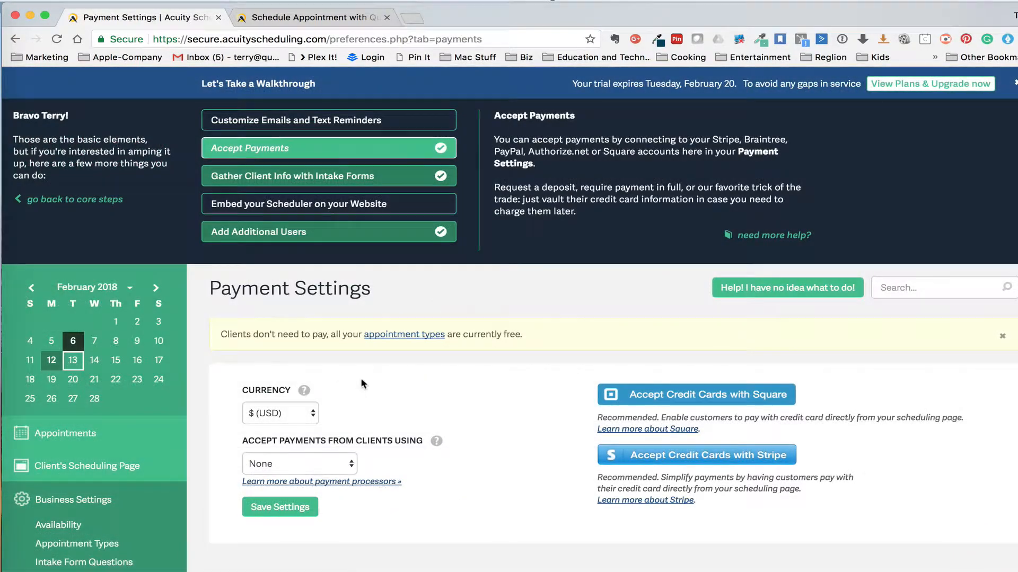
left_click_drag(604, 386, 773, 390)
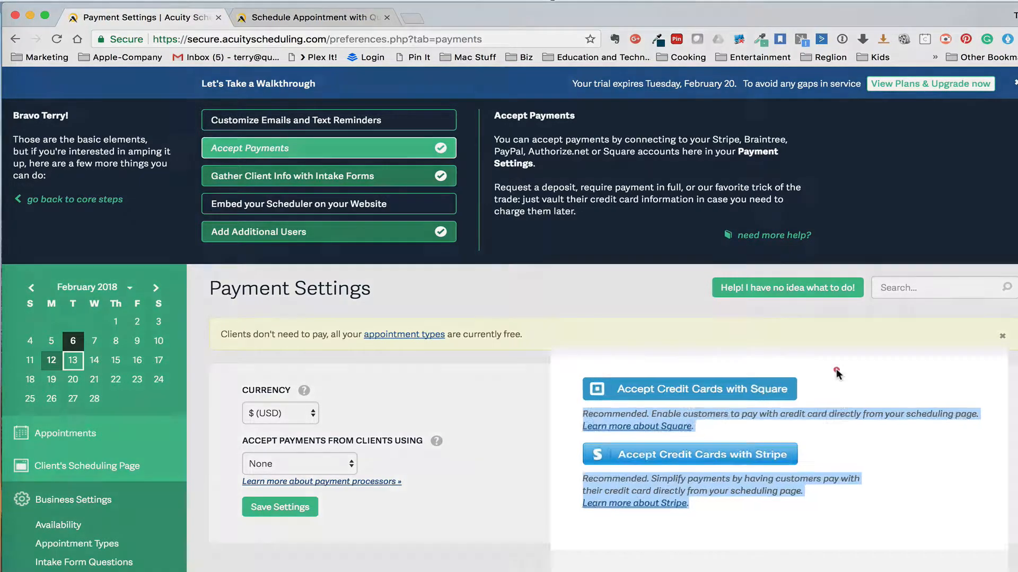
left_click(862, 413)
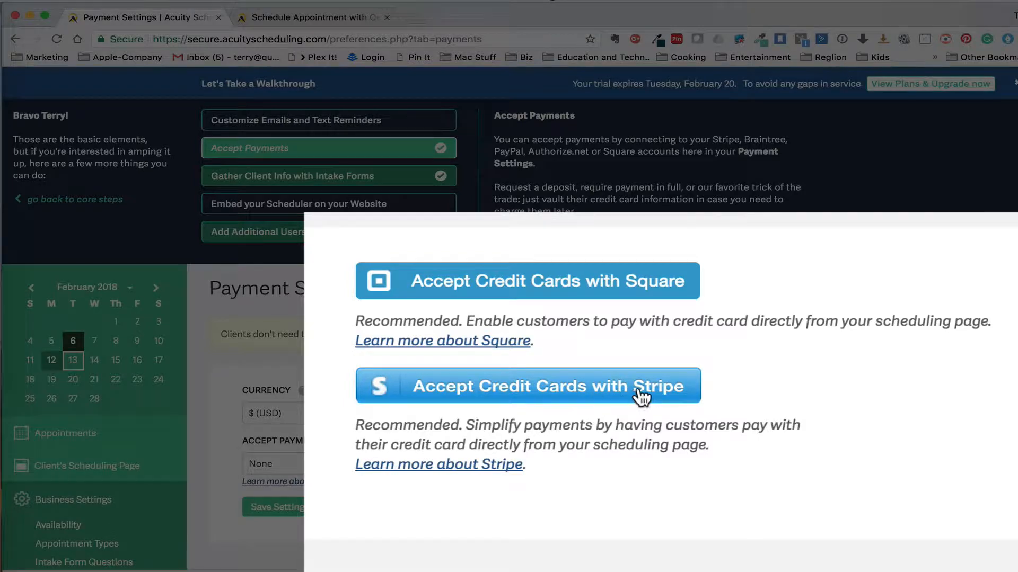
- Open the appointment types list and examine the 1-Page Website Meeting entry
scroll(408, 442, "down", 5)
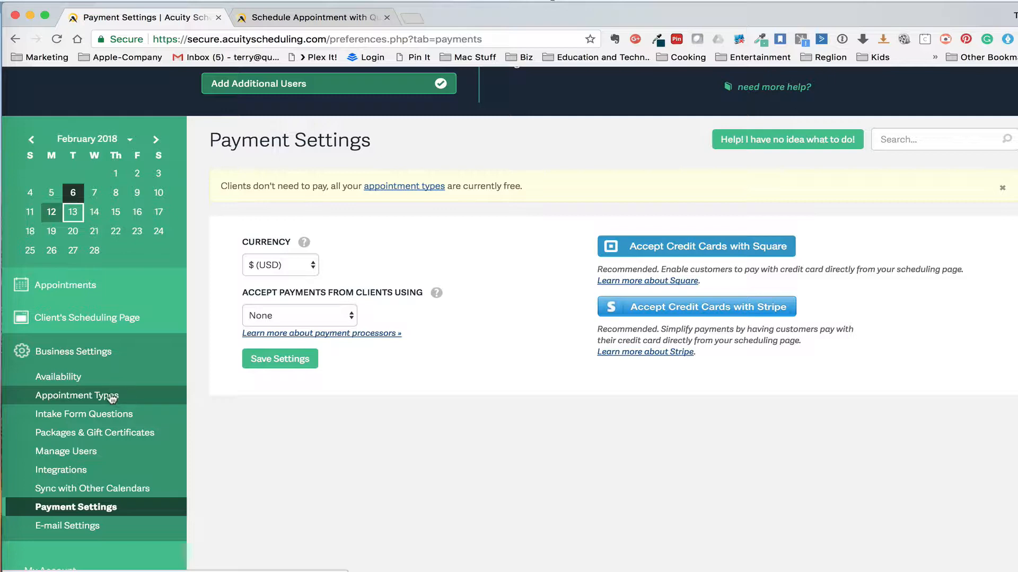
left_click(112, 398)
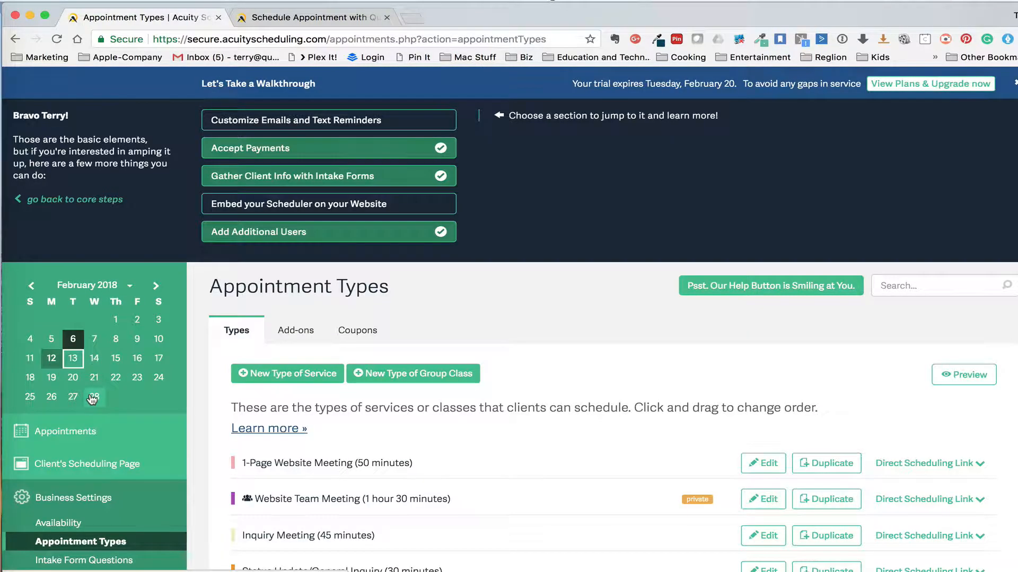
scroll(158, 416, "down", 3)
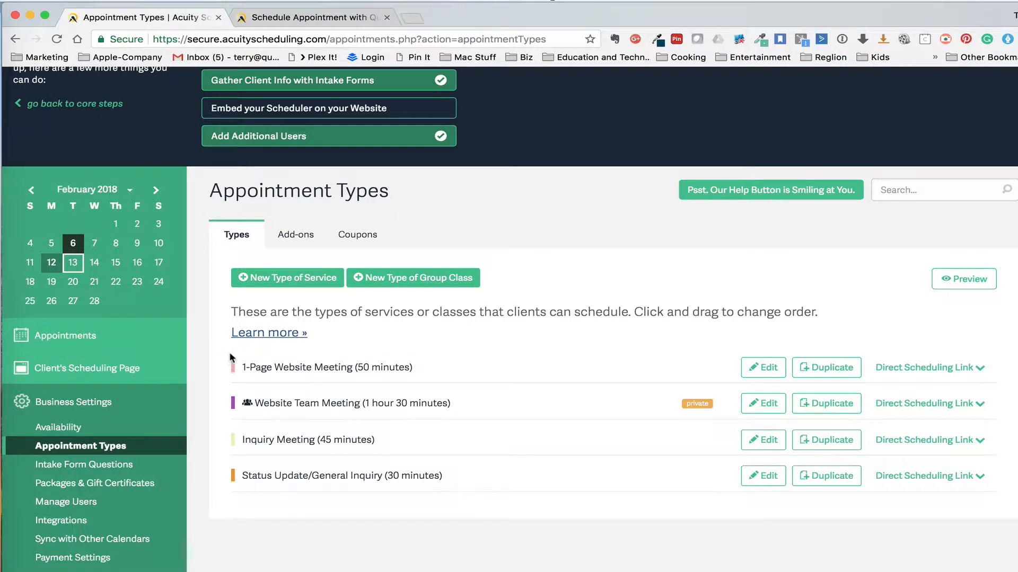
left_click_drag(242, 367, 421, 366)
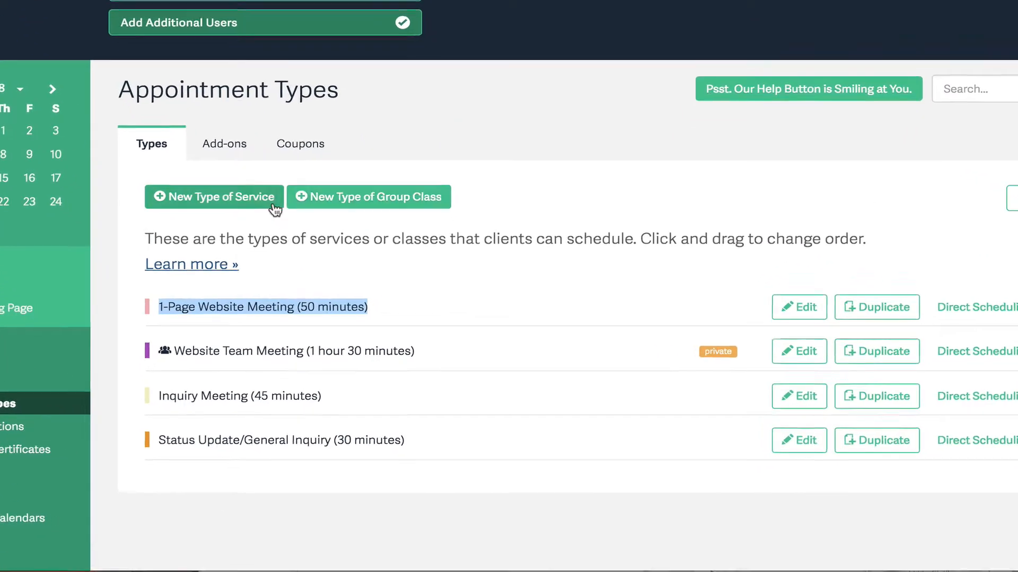
- Review the fields of the new service type form, from name and duration to access, and return to the appointment types
left_click(238, 183)
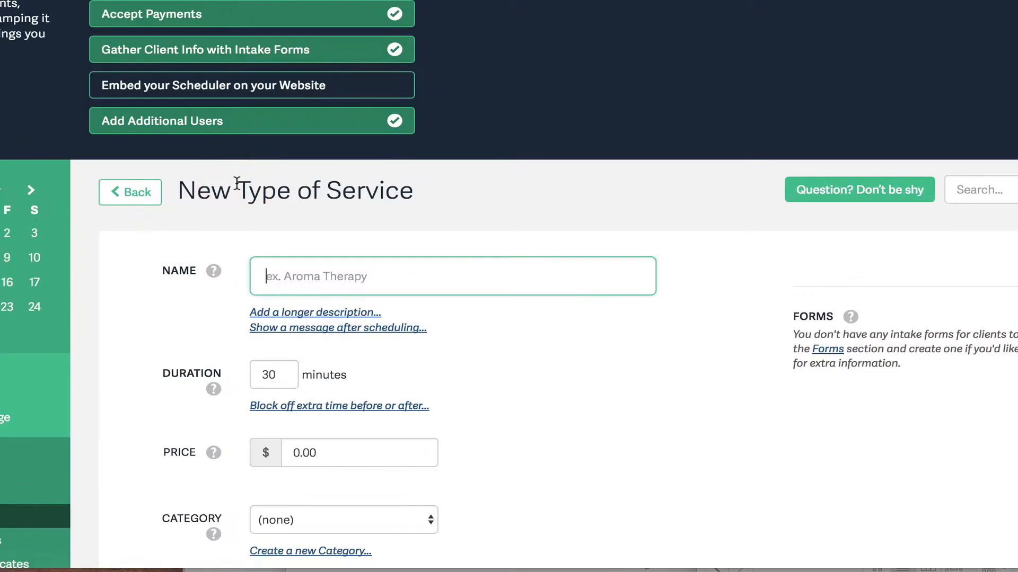
scroll(333, 250, "down", 3)
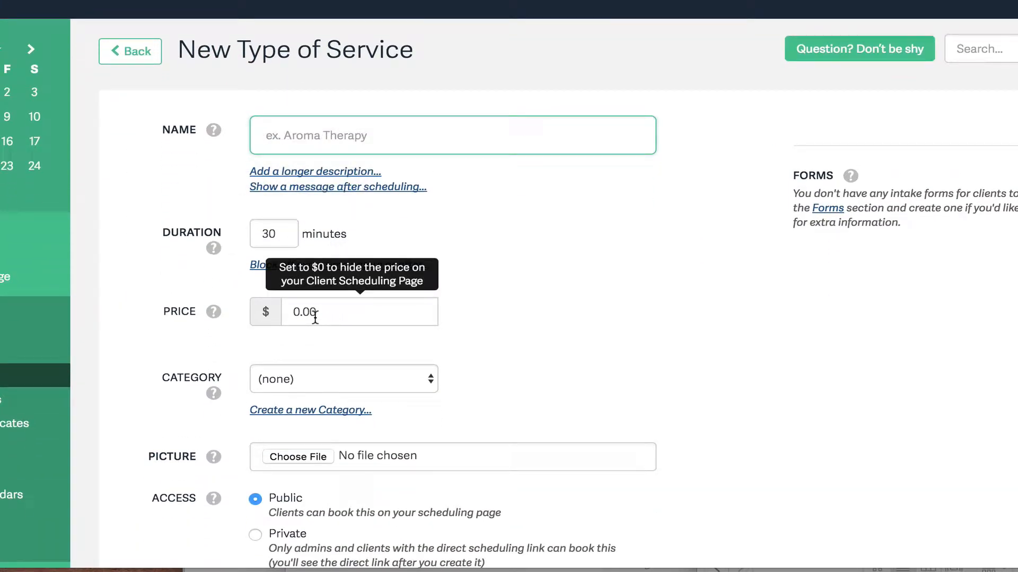
scroll(315, 317, "down", 3)
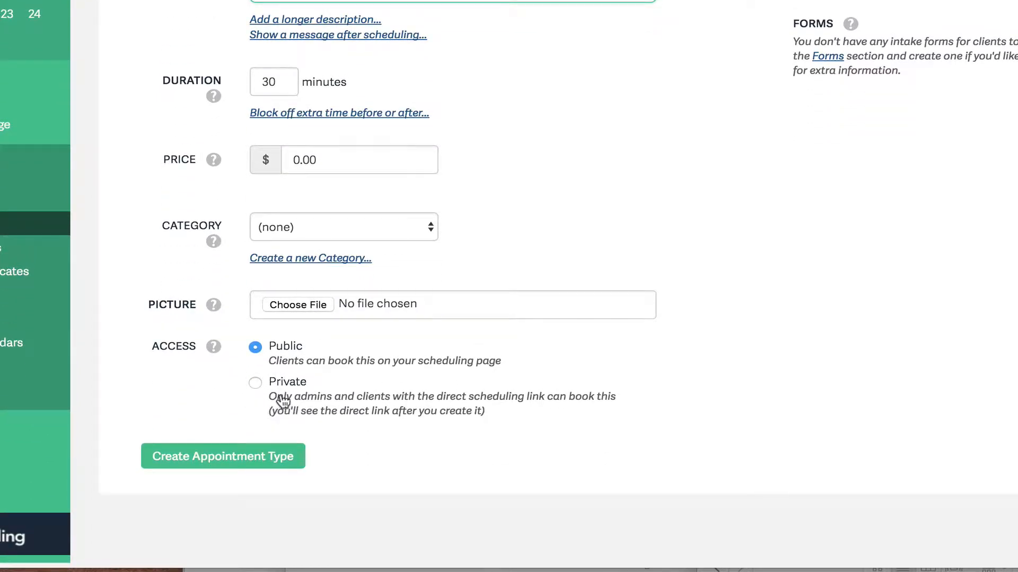
scroll(310, 414, "up", 4)
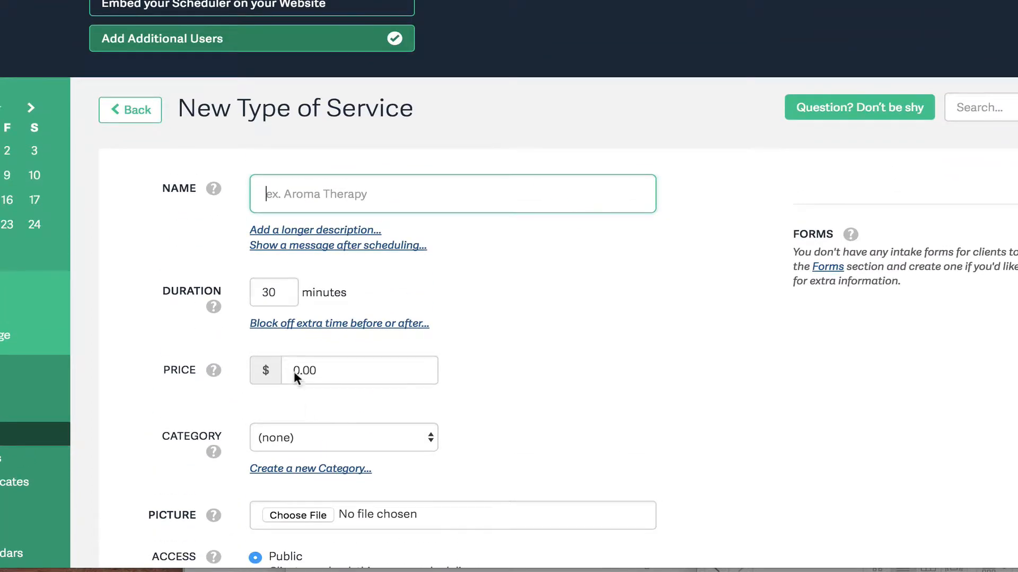
left_click(140, 113)
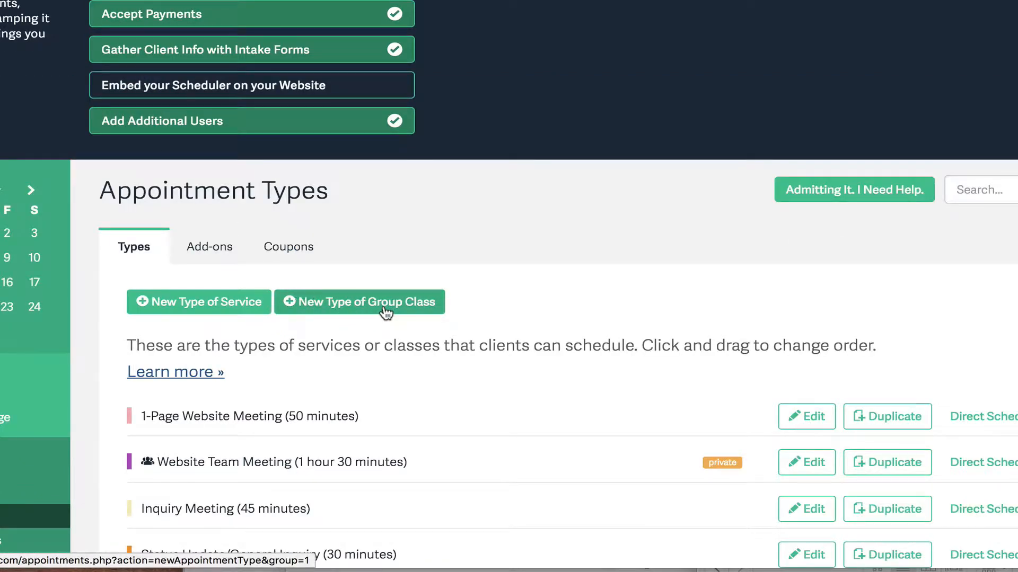
- Review the fields of the new group class type form and return to the appointment types list
left_click(385, 313)
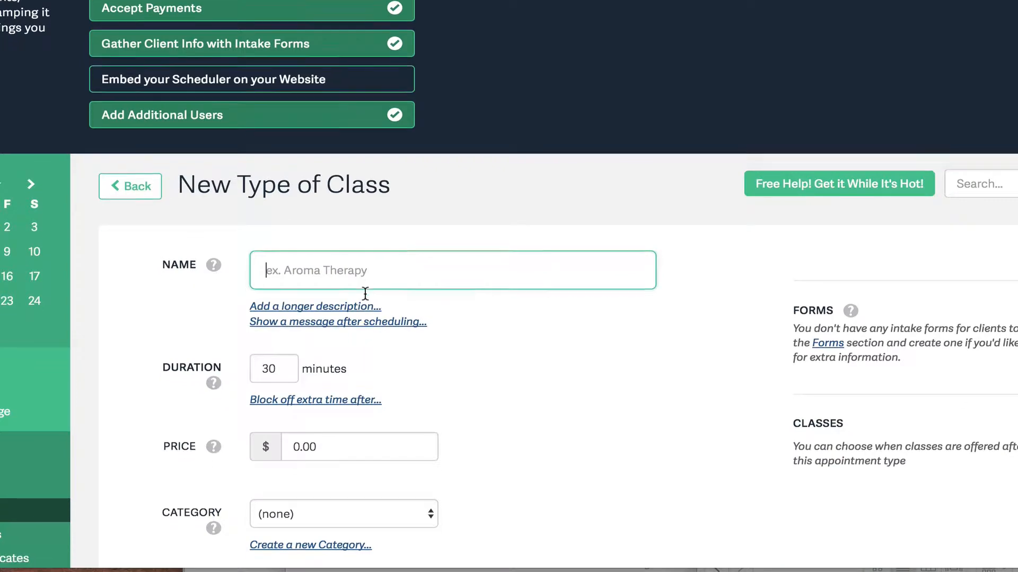
scroll(365, 294, "down", 3)
scroll(365, 298, "down", 4)
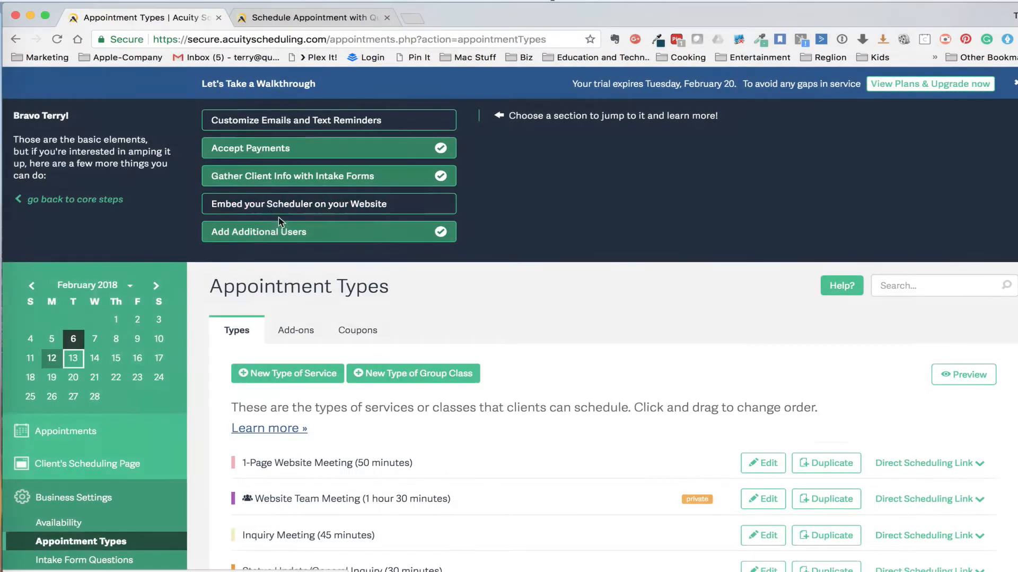
- Open the availability settings with the regular weekly hours
scroll(199, 323, "down", 3)
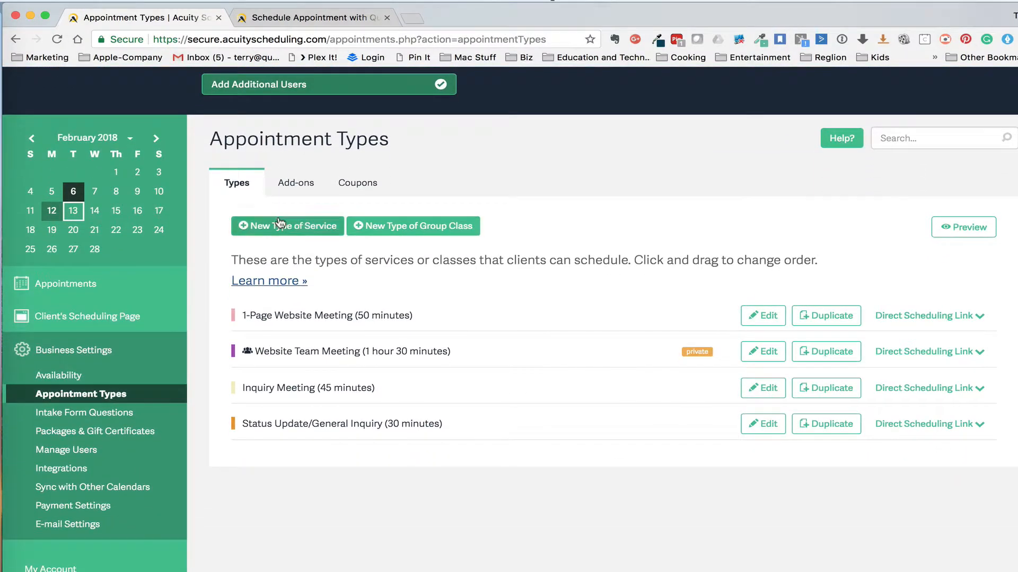
left_click(83, 377)
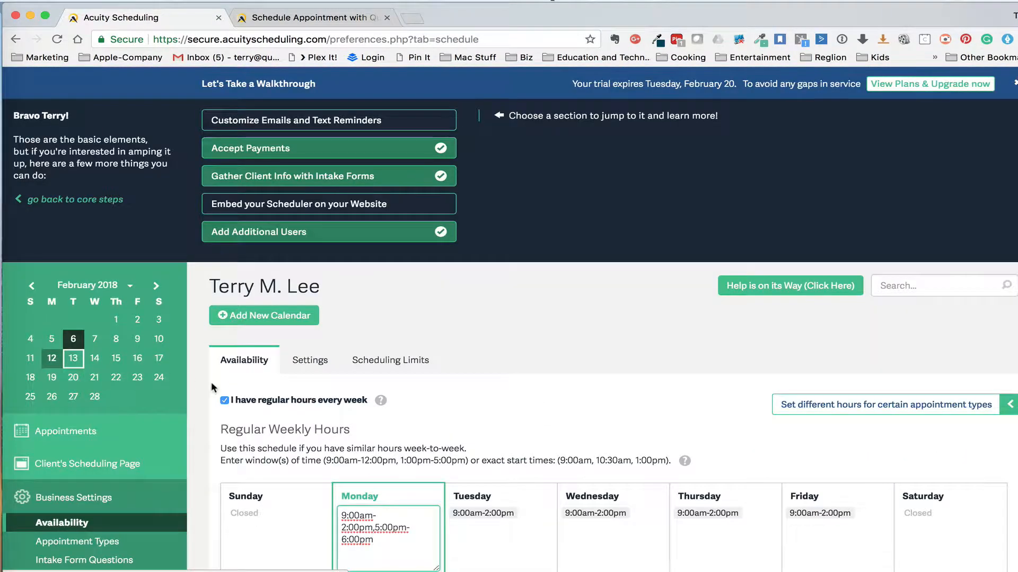
- Review the regular weekly hours, the client booking example and the availability calendar for specific days
scroll(212, 389, "down", 3)
scroll(212, 389, "down", 2)
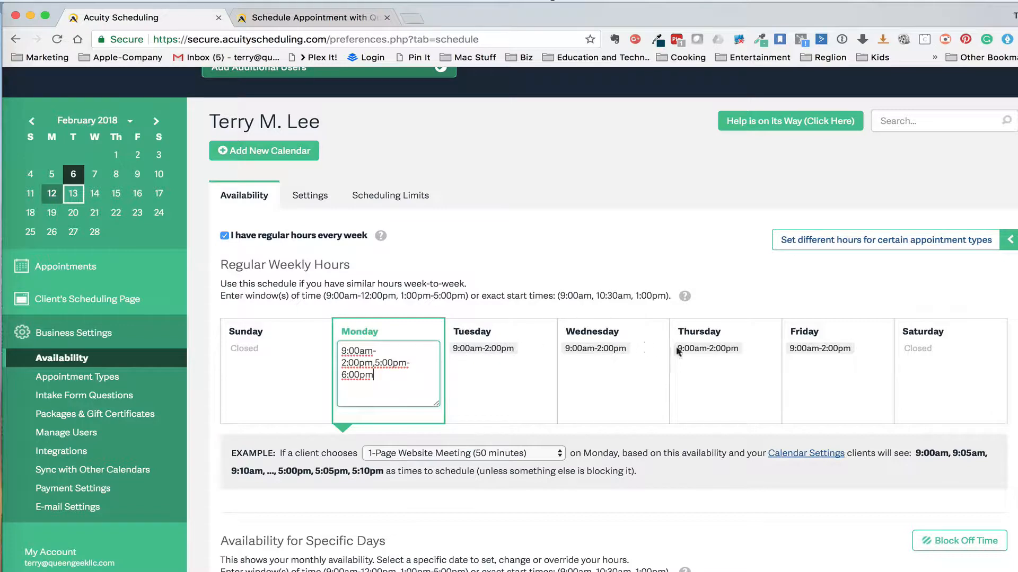
scroll(653, 371, "down", 2)
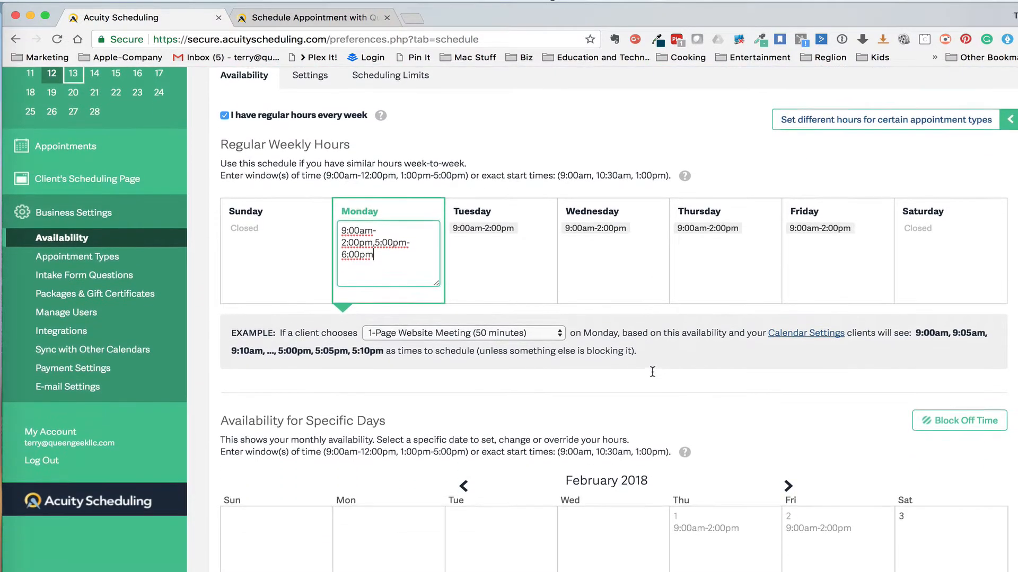
scroll(653, 373, "down", 1)
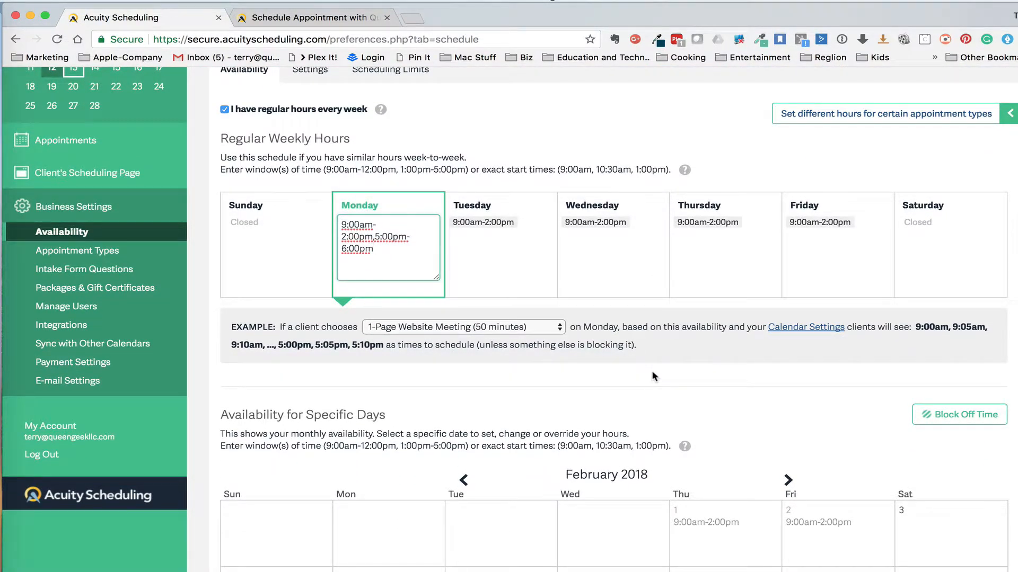
scroll(653, 376, "up", 1)
scroll(652, 375, "down", 1)
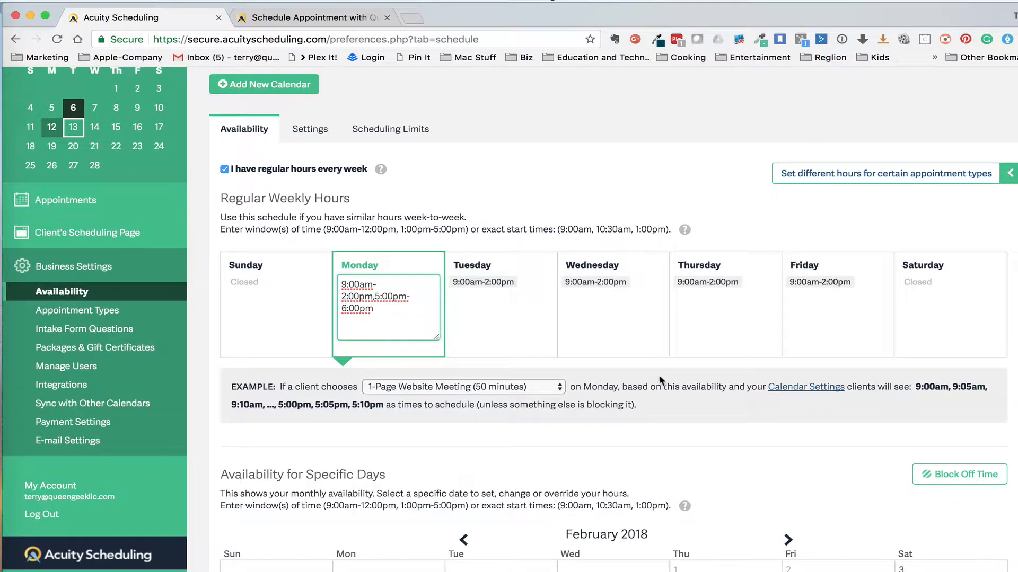
- Open the calendar's settings and review its name, e-mail, location, daily appointment limit and allowed appointment types
left_click(322, 132)
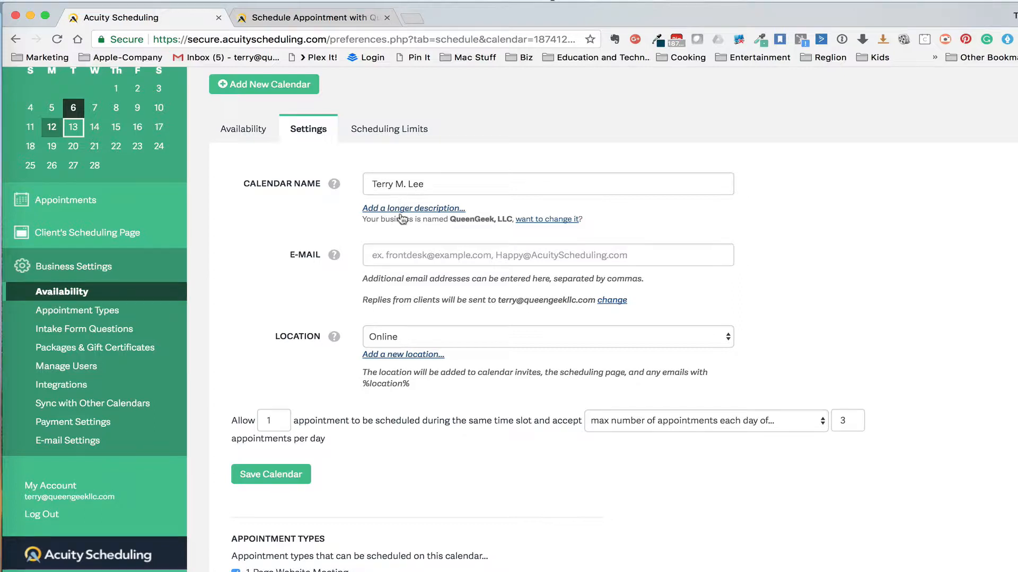
scroll(389, 342, "down", 5)
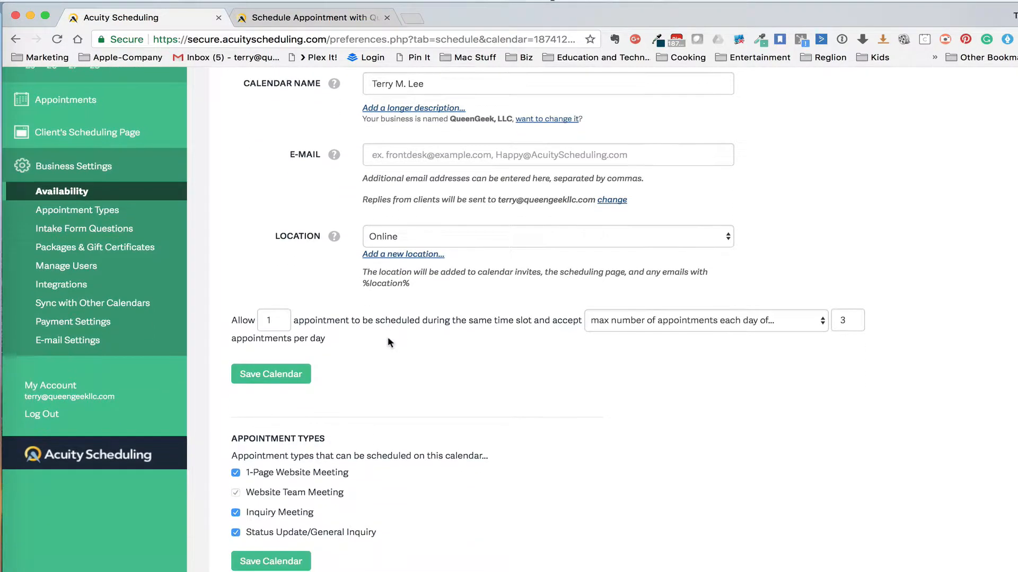
scroll(388, 342, "up", 5)
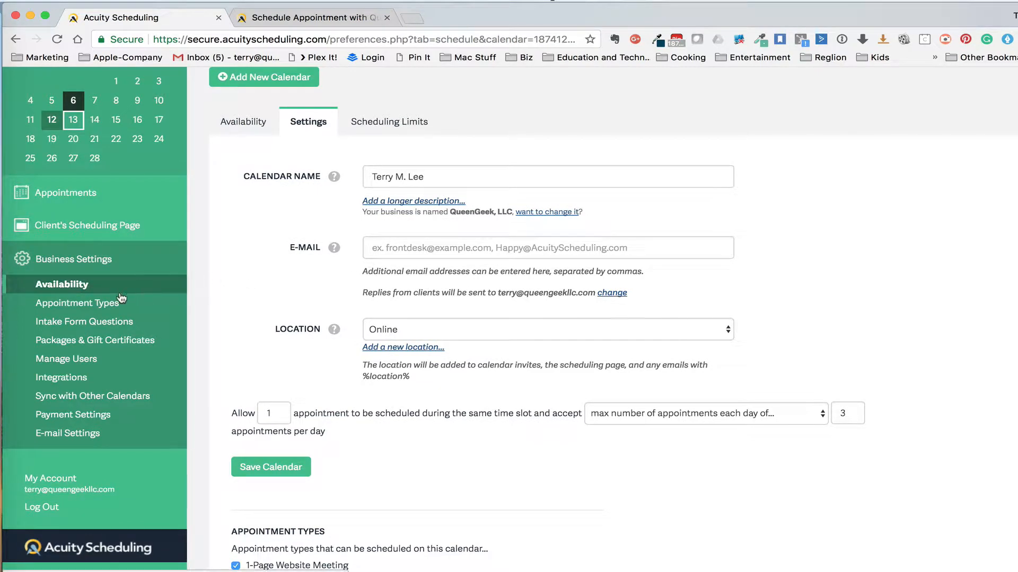
- Open the client's scheduling page settings and review the general scheduling link and the direct link and embedding options
left_click(122, 235)
scroll(142, 326, "down", 2)
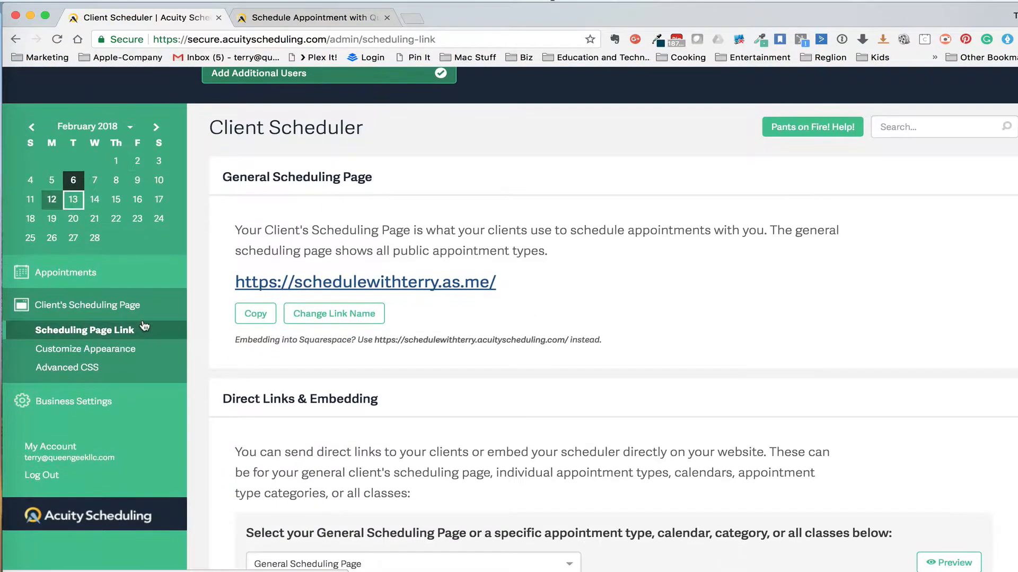
scroll(142, 326, "down", 2)
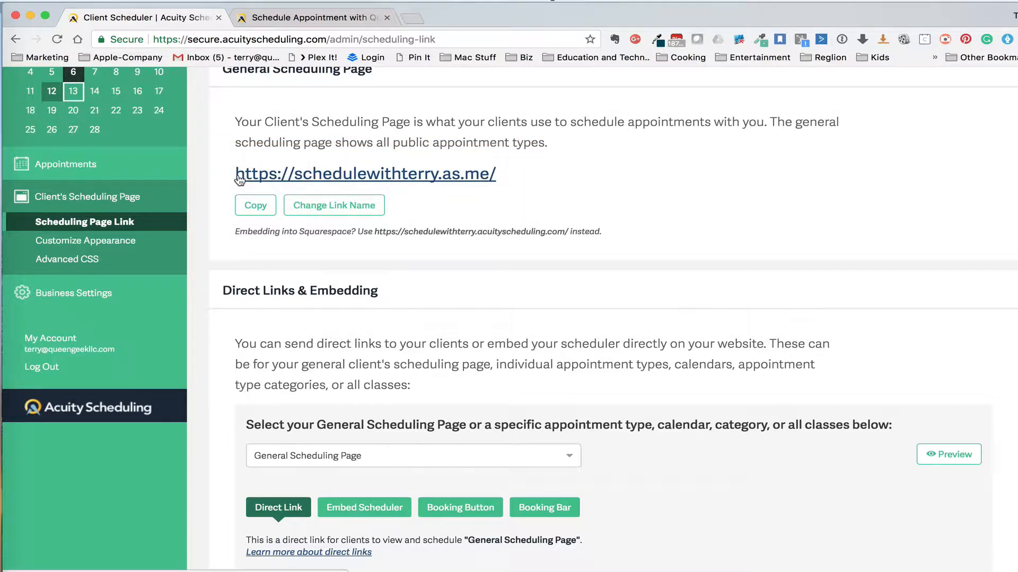
scroll(240, 179, "up", 3)
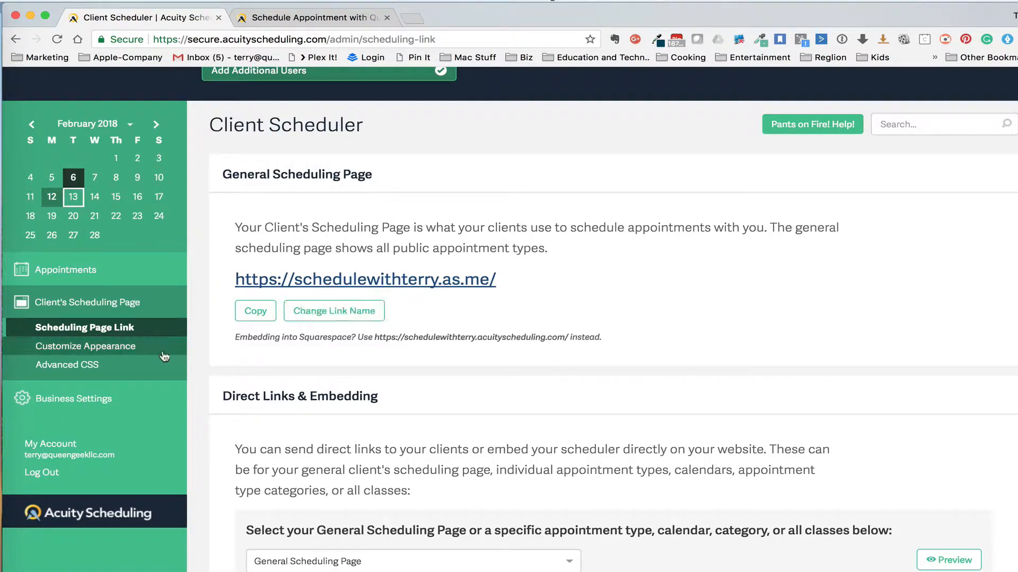
- Open the scheduling page's appearance customization and review its options from template and business name to time zone
left_click(122, 347)
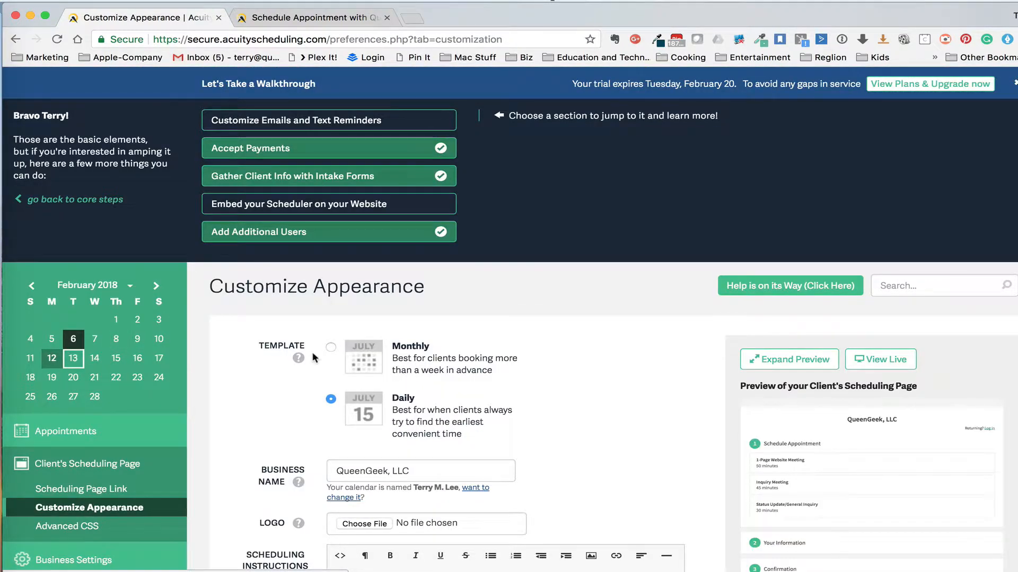
scroll(312, 358, "down", 5)
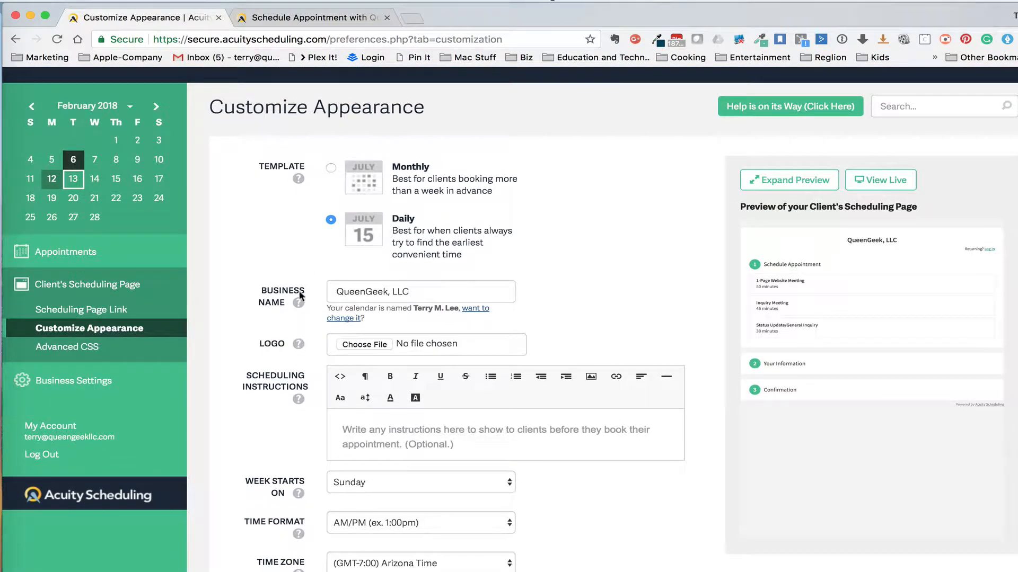
scroll(437, 294, "down", 5)
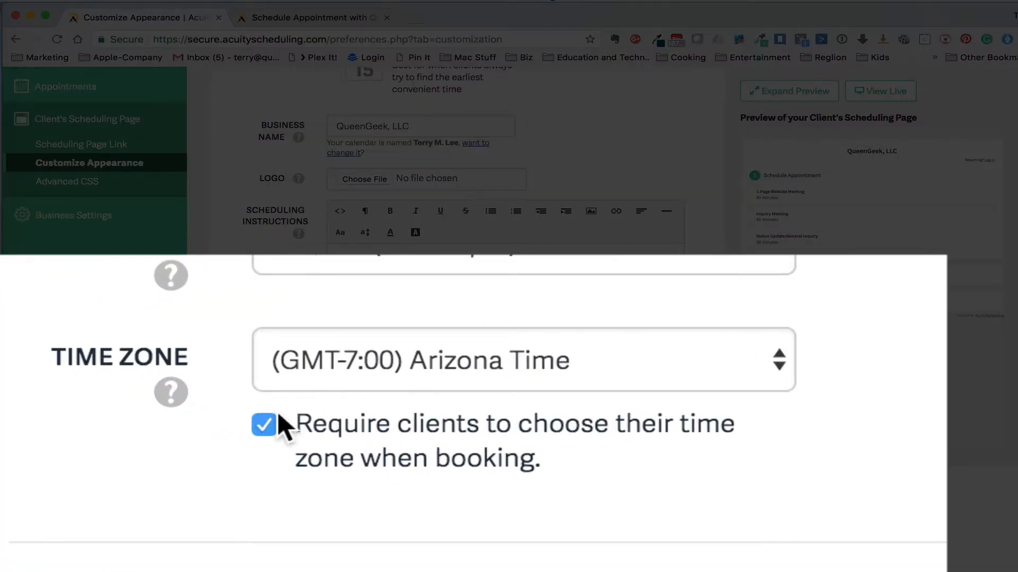
- Turn the requirement for clients to choose their time zone when booking off and back on
right_click(256, 429)
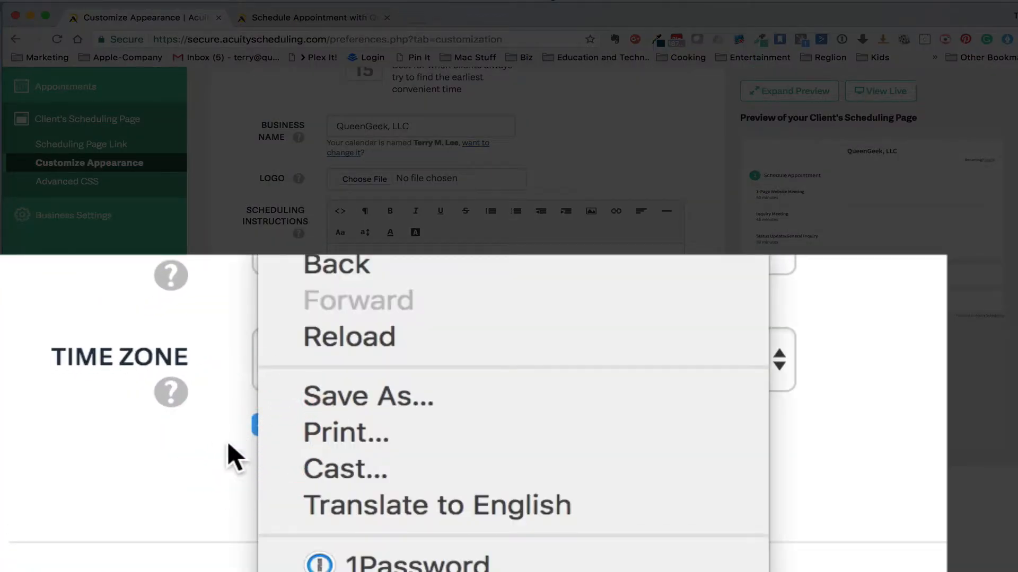
left_click(208, 440)
left_click(268, 421)
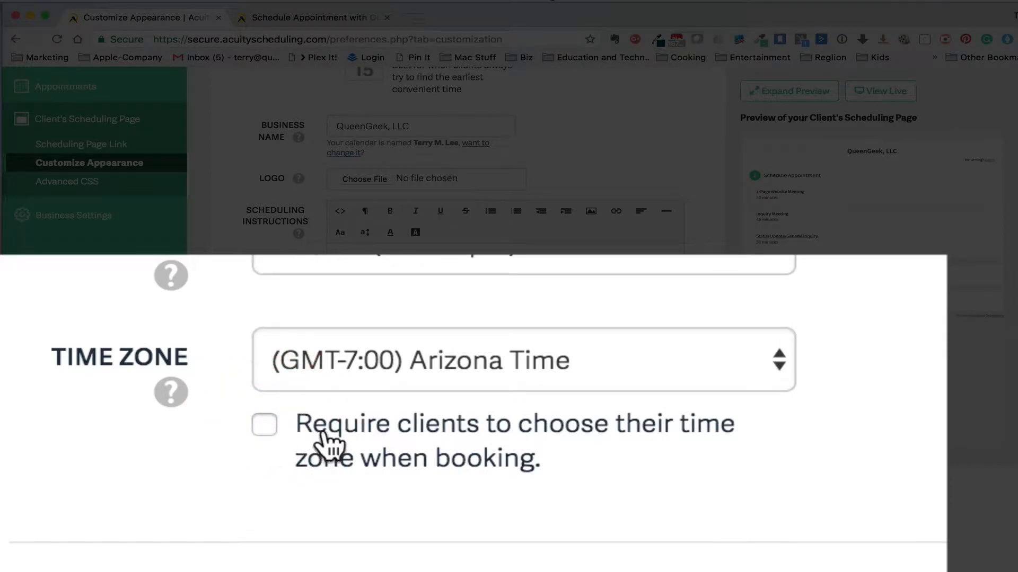
left_click(262, 427)
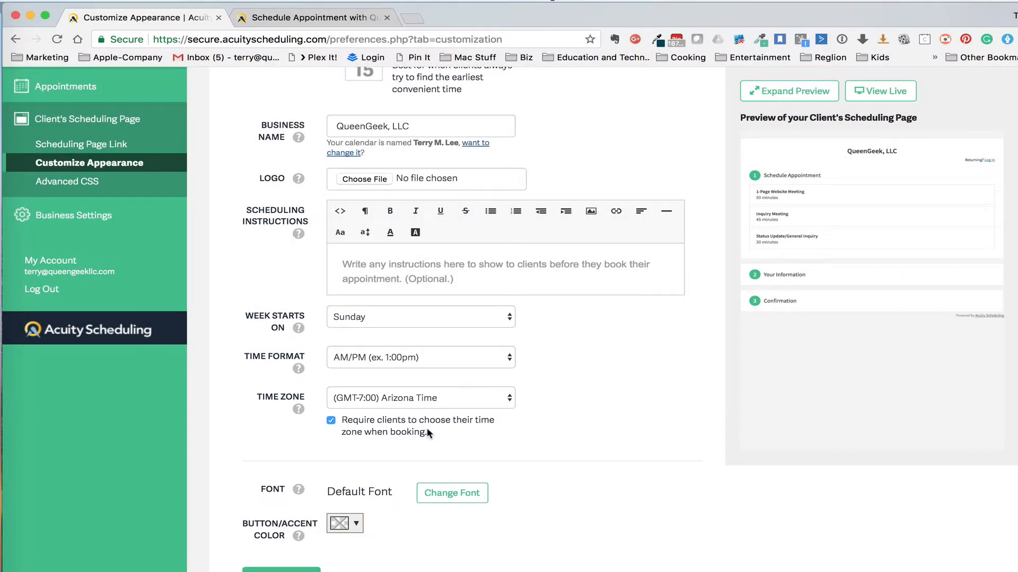
- Leave the appearance customization for the business settings, abandoning the unsaved changes
scroll(427, 428, "down", 1)
scroll(428, 427, "up", 3)
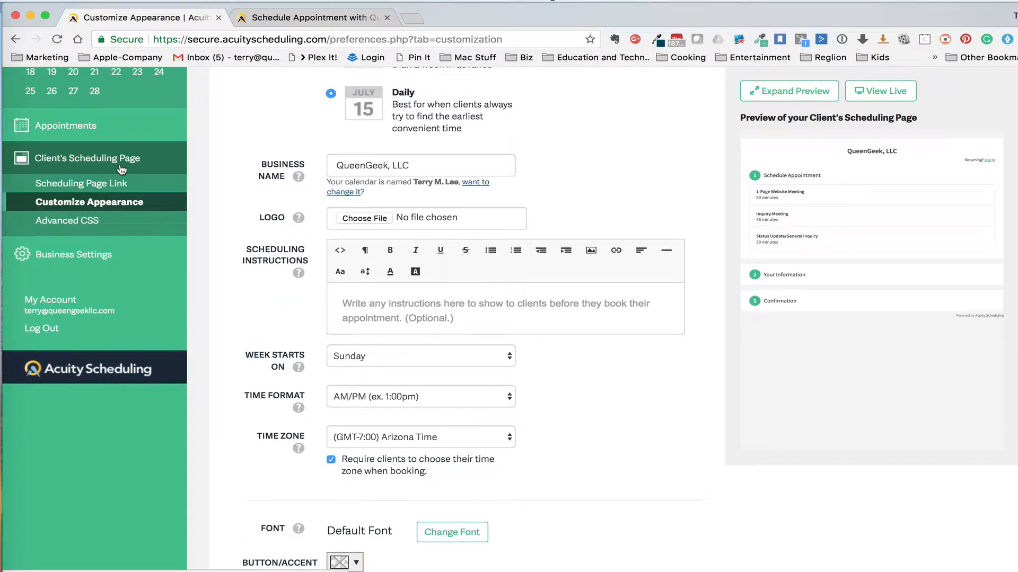
left_click(78, 257)
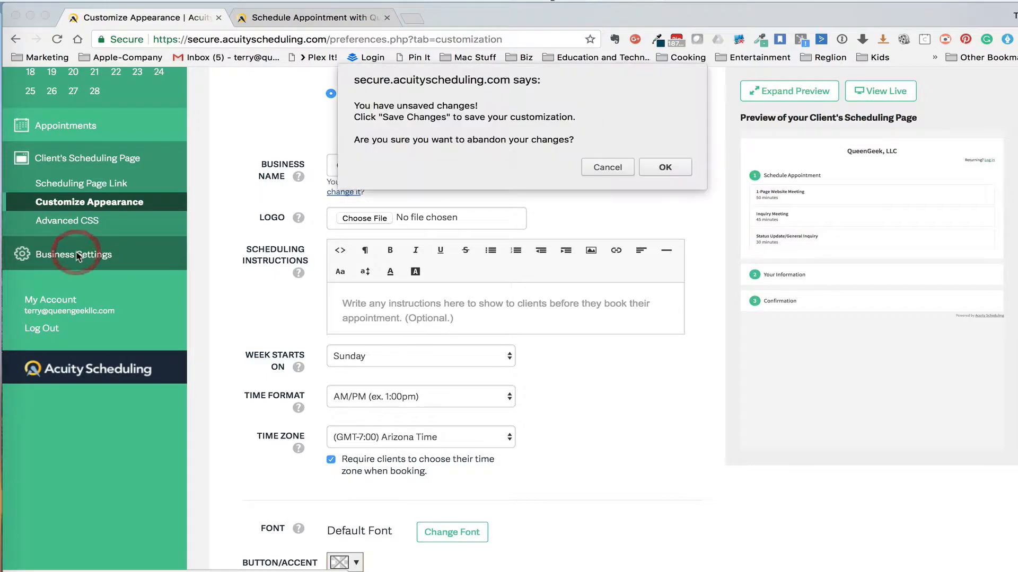
left_click(665, 168)
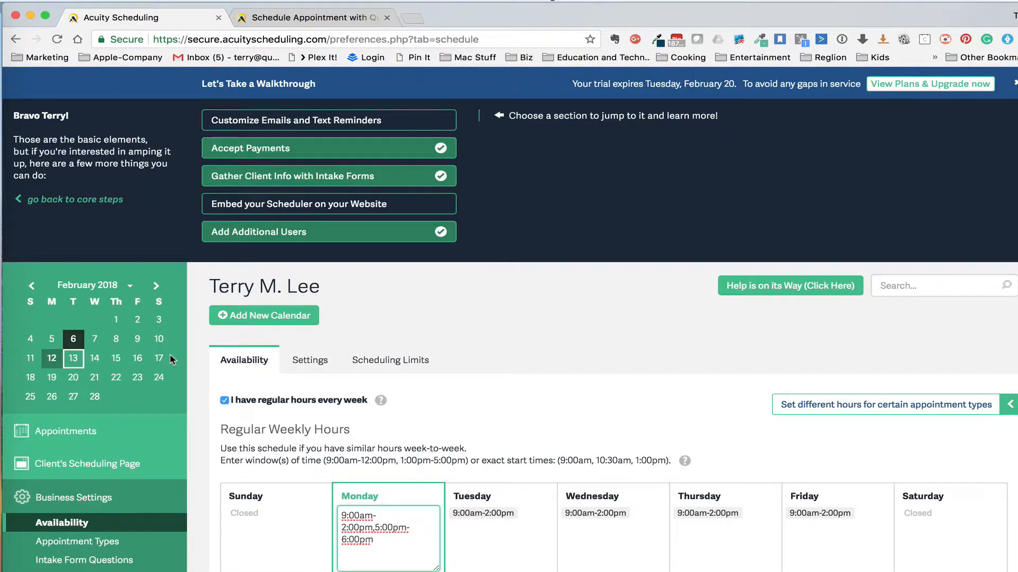
- Open the integrations page and examine the integrations in use and the accounting and invoicing options
scroll(171, 358, "down", 5)
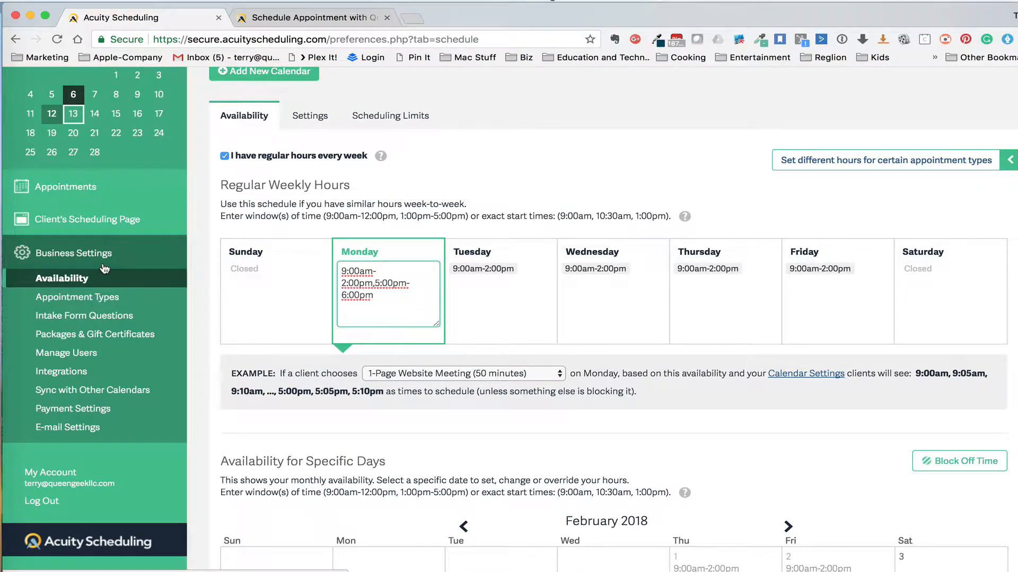
left_click(79, 376)
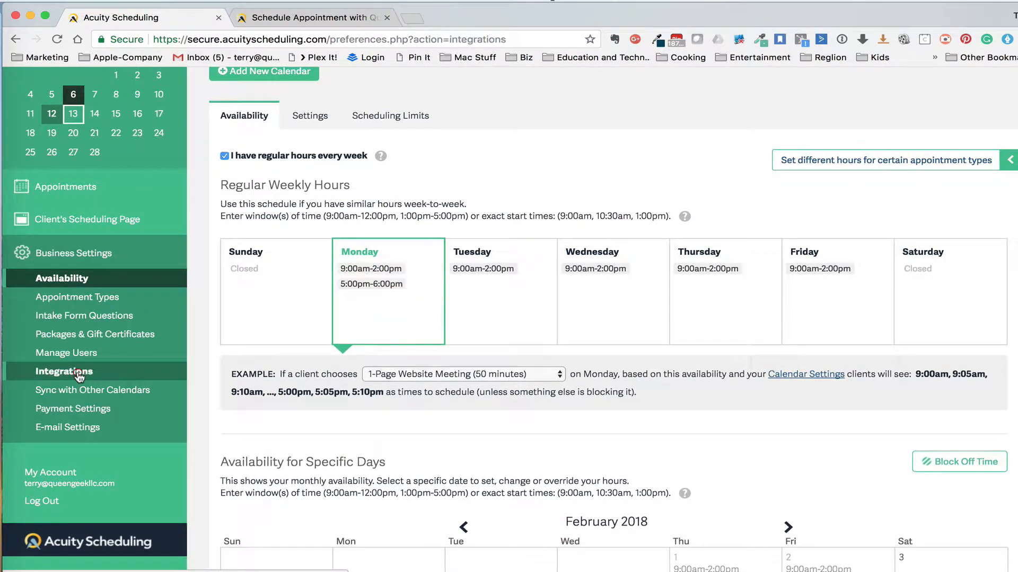
scroll(255, 398, "down", 3)
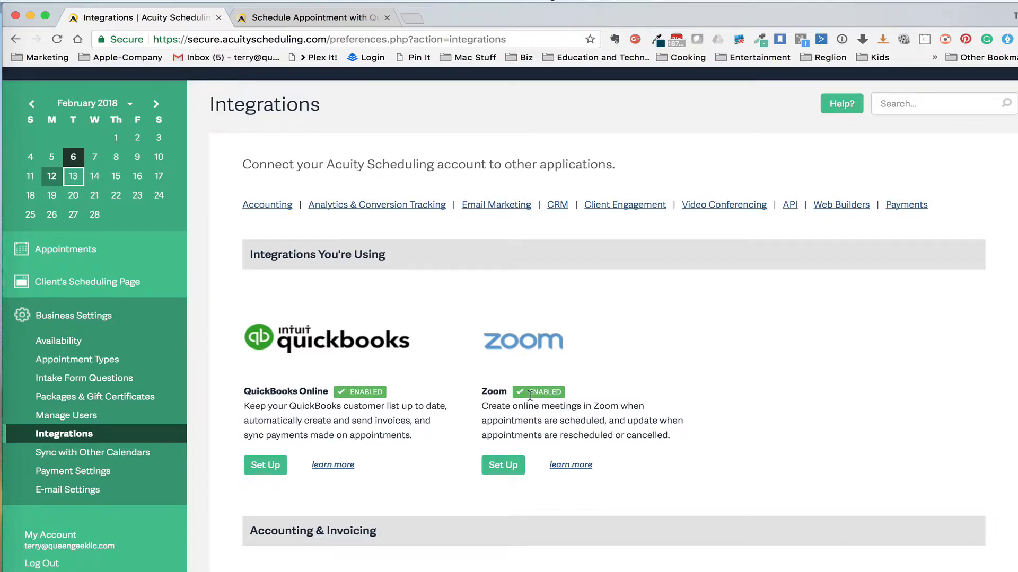
scroll(530, 395, "down", 5)
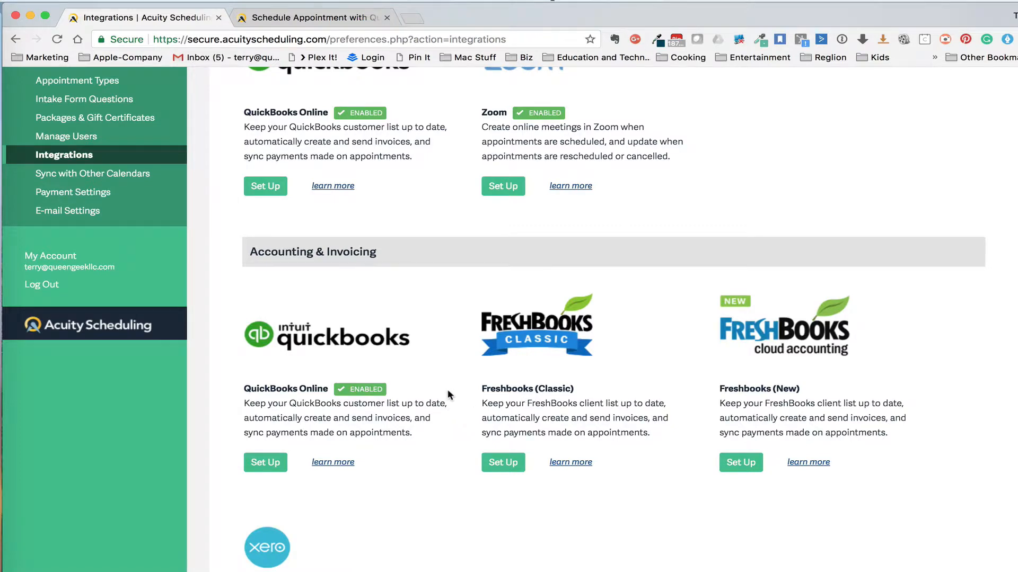
scroll(447, 390, "down", 3)
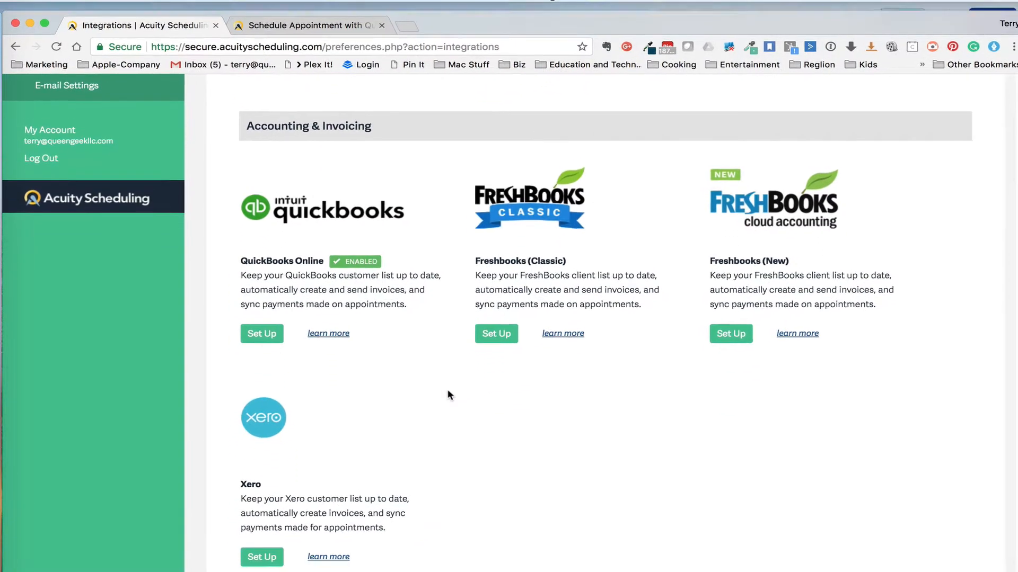
- Browse the email marketing, analytics and CRM integrations and return to the integrations in use
scroll(448, 395, "down", 6)
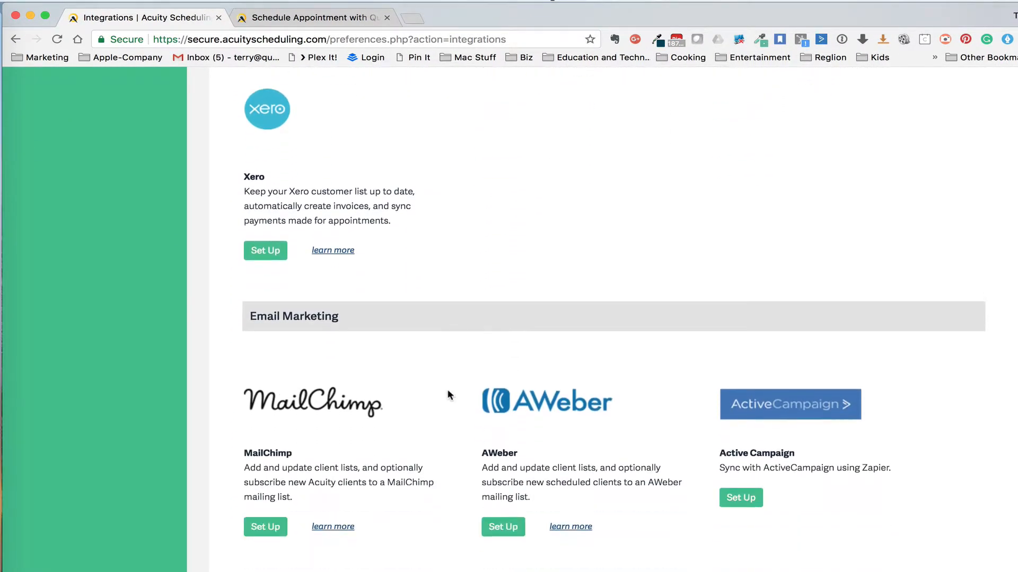
scroll(447, 395, "down", 3)
scroll(448, 395, "down", 5)
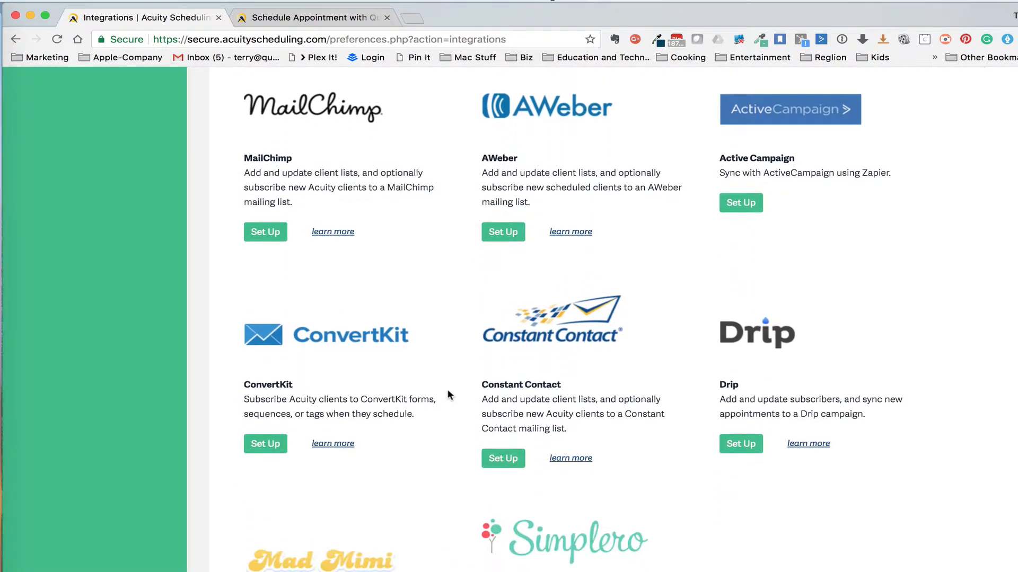
scroll(447, 394, "down", 5)
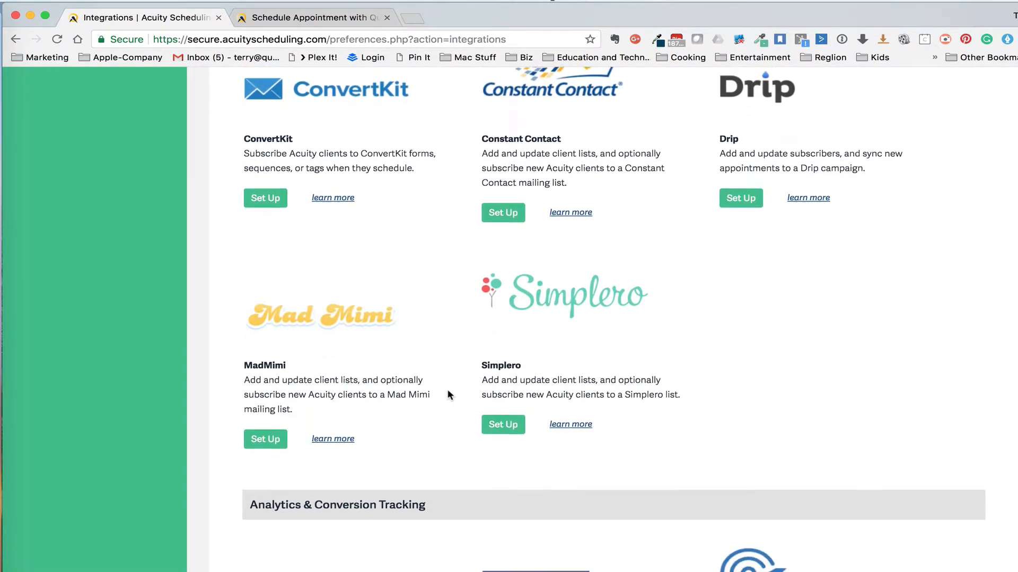
scroll(448, 395, "down", 3)
scroll(448, 395, "down", 3)
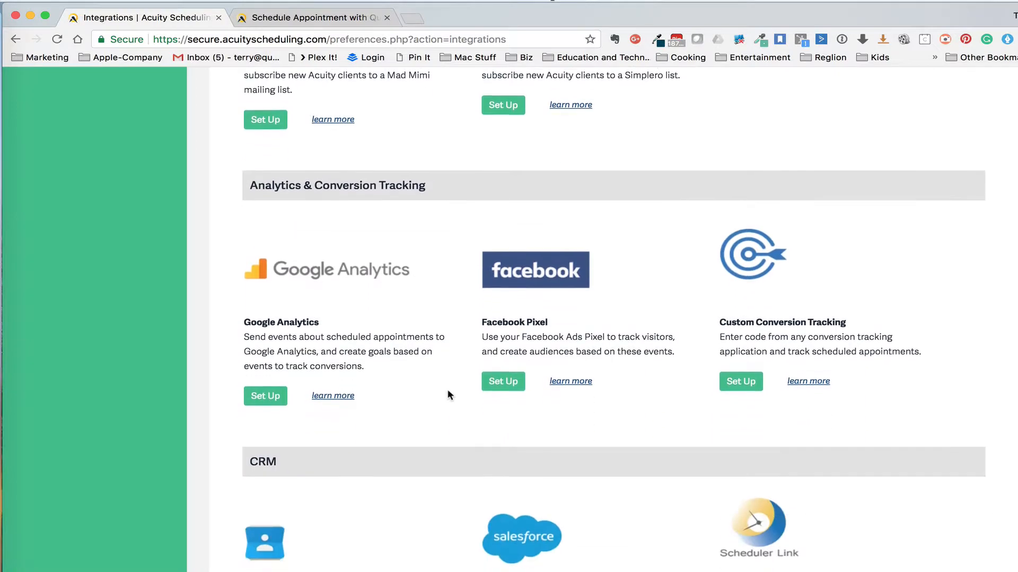
scroll(448, 394, "down", 6)
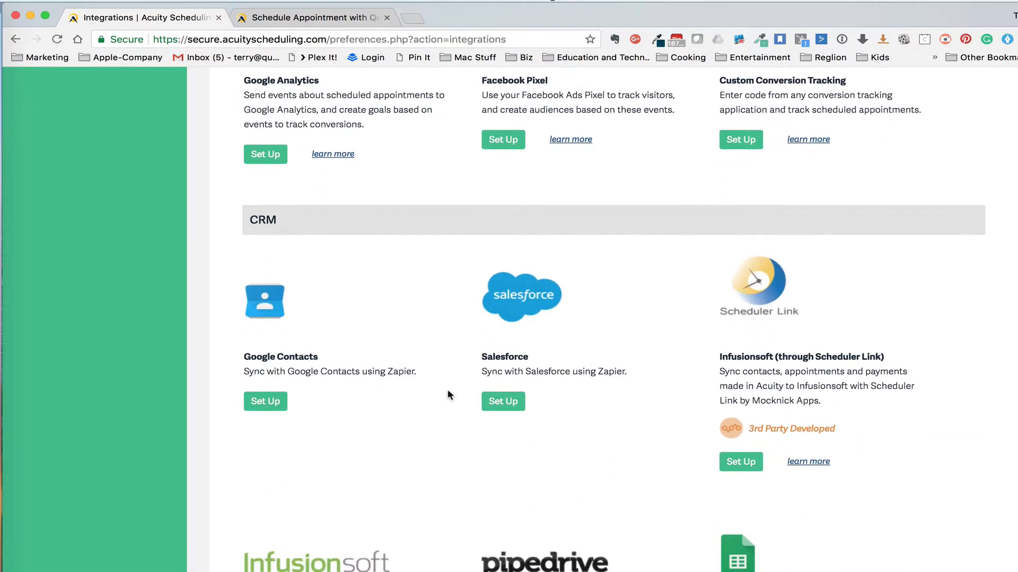
scroll(447, 395, "down", 7)
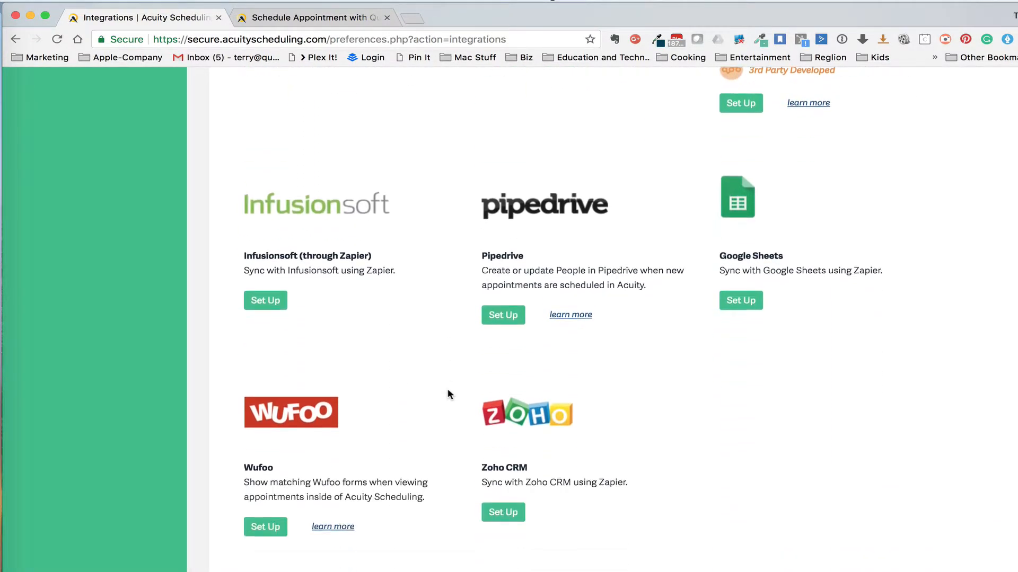
scroll(447, 395, "down", 2)
scroll(448, 394, "up", 5)
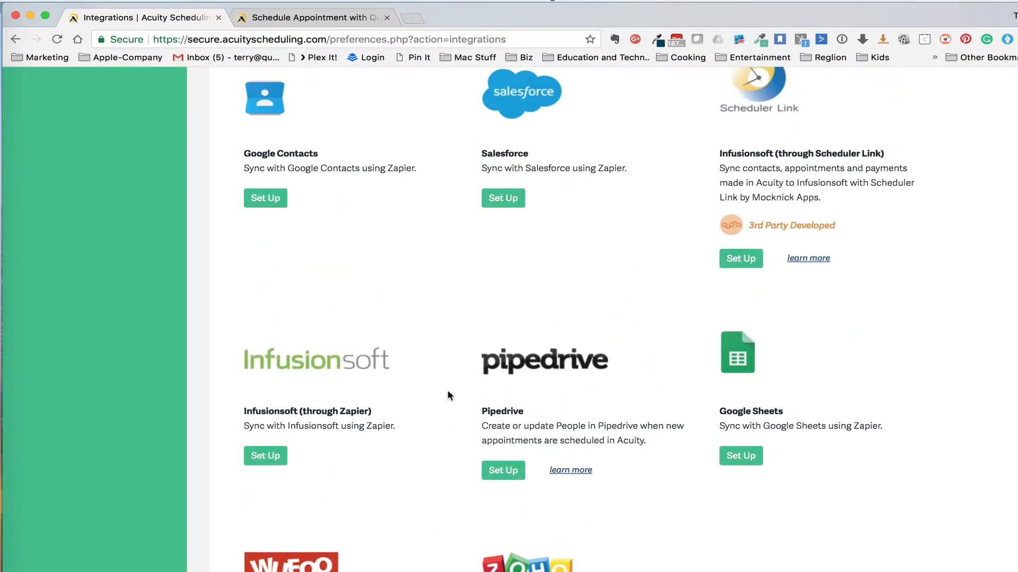
scroll(448, 392, "up", 20)
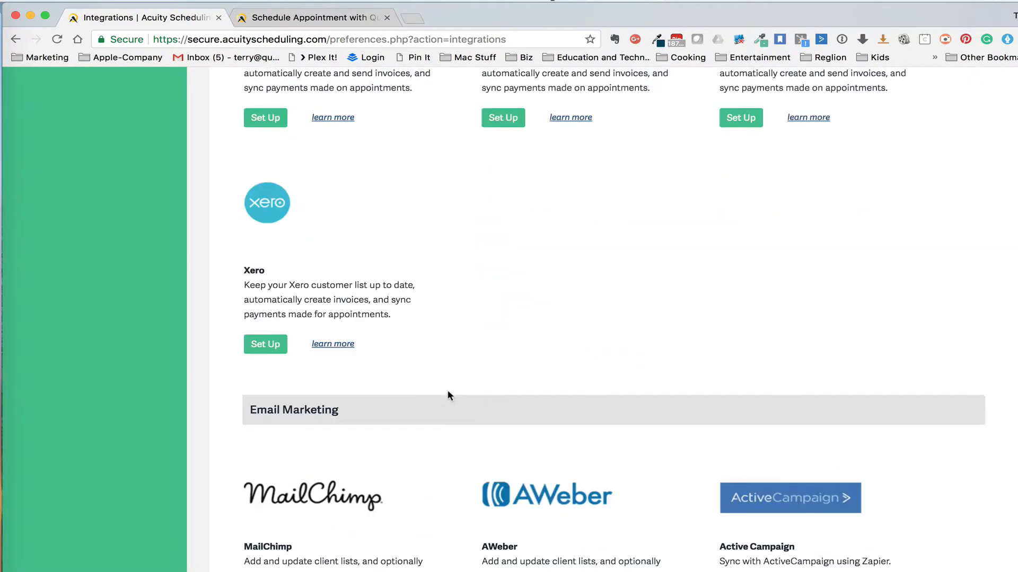
scroll(448, 390, "up", 9)
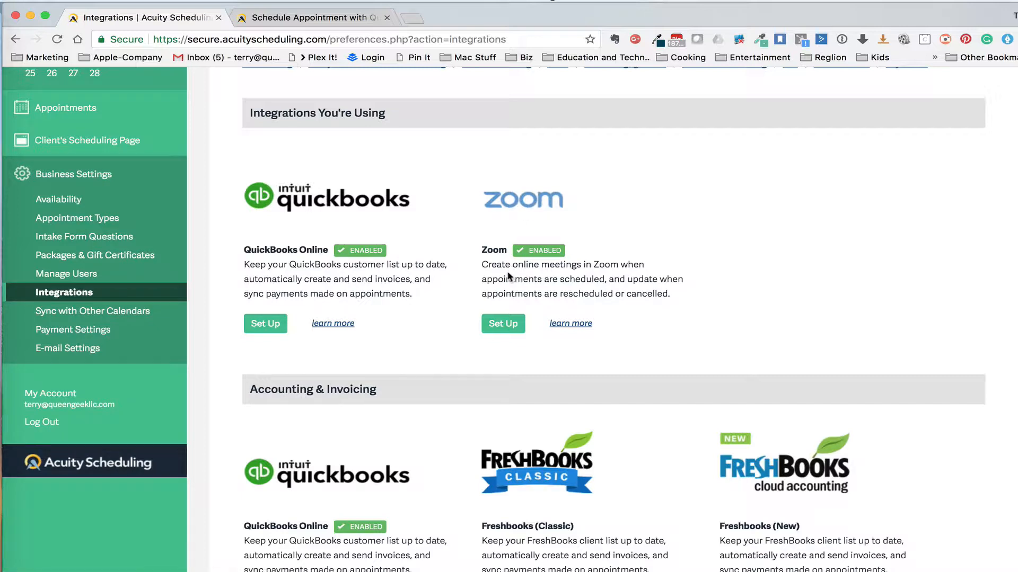
- Open the appointment calendar
scroll(216, 307, "up", 3)
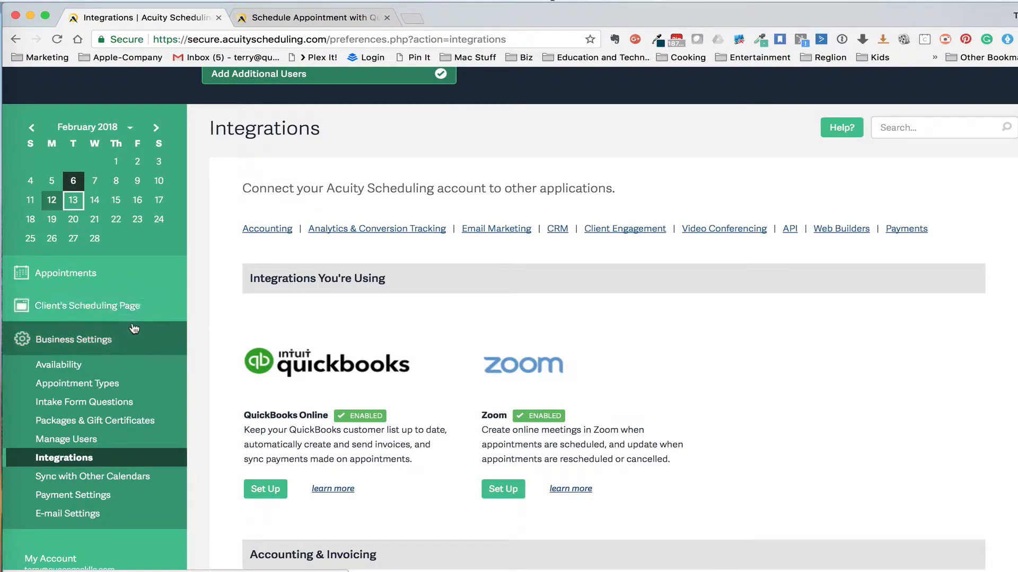
left_click(78, 204)
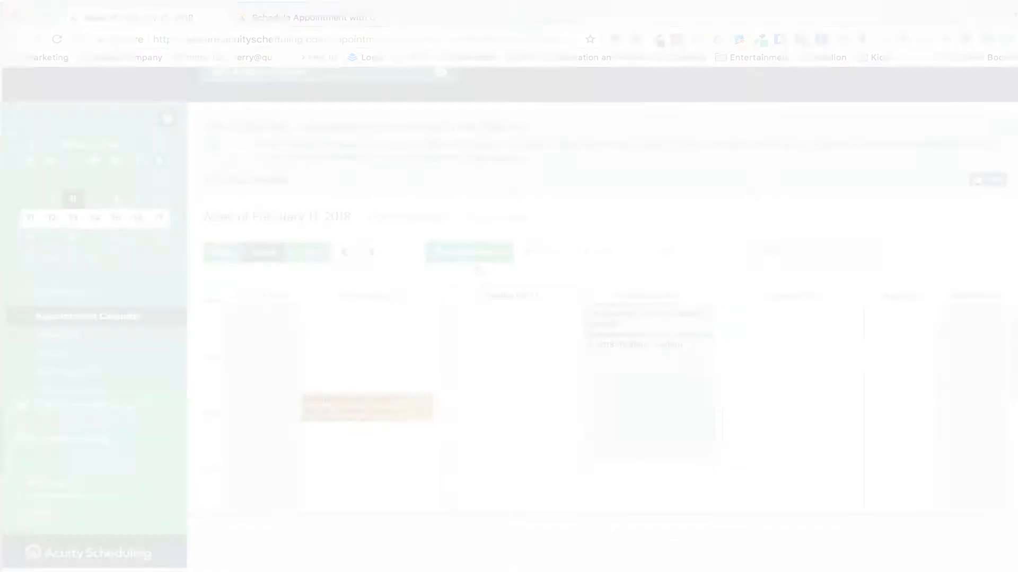
- Start a new appointment on February 13, 2018 at 11:15am with the type 1-Page Website Meeting (50 minutes)
left_click(482, 373)
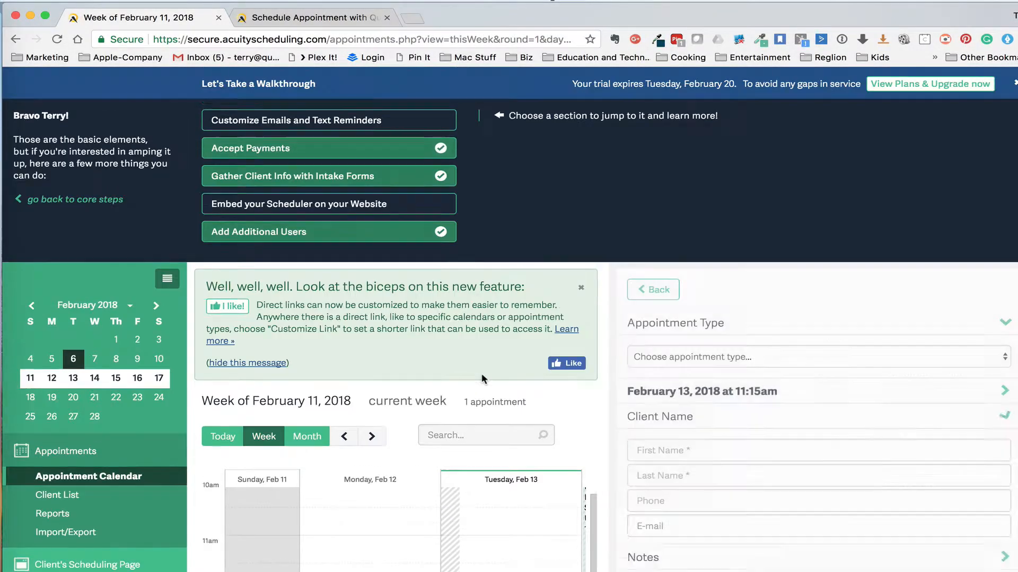
scroll(632, 377, "down", 3)
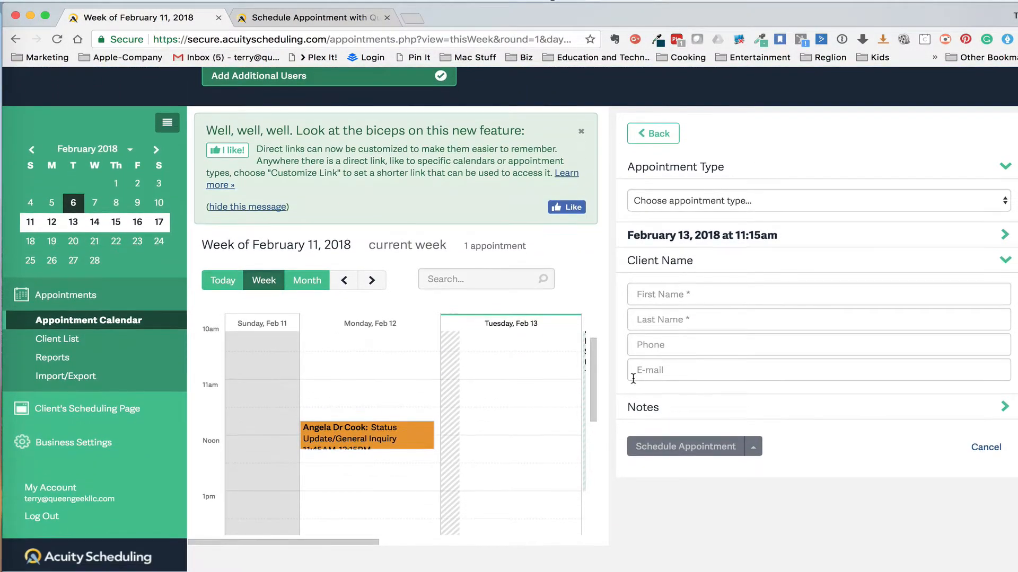
left_click(693, 202)
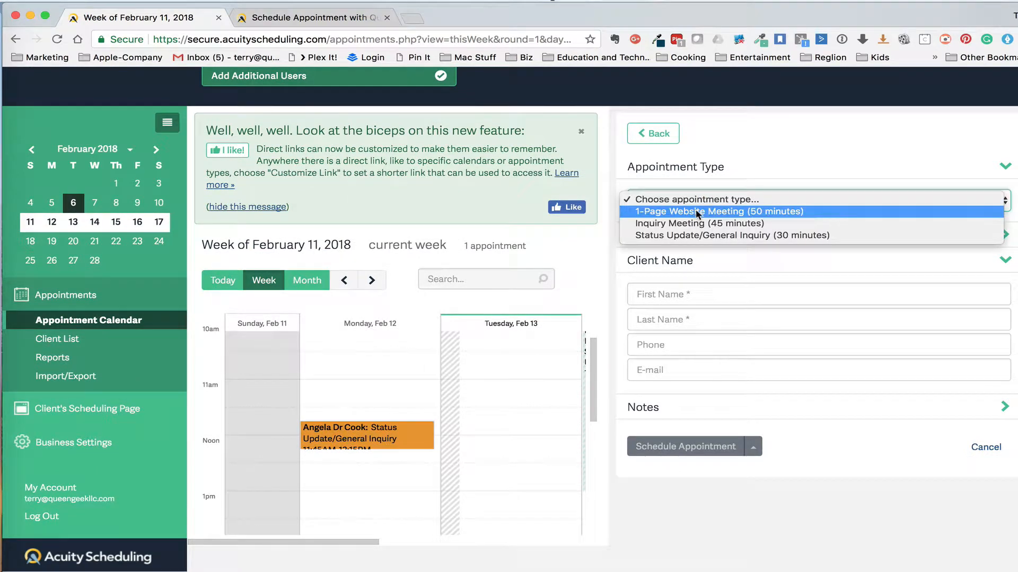
left_click(697, 212)
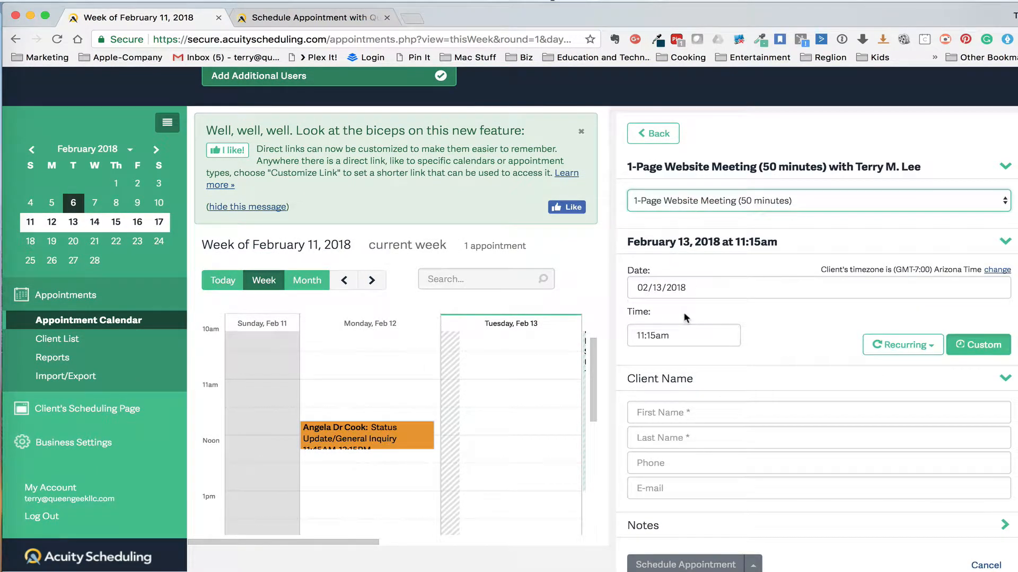
- Enter a placeholder first and last name for the appointment's client
left_click(699, 413)
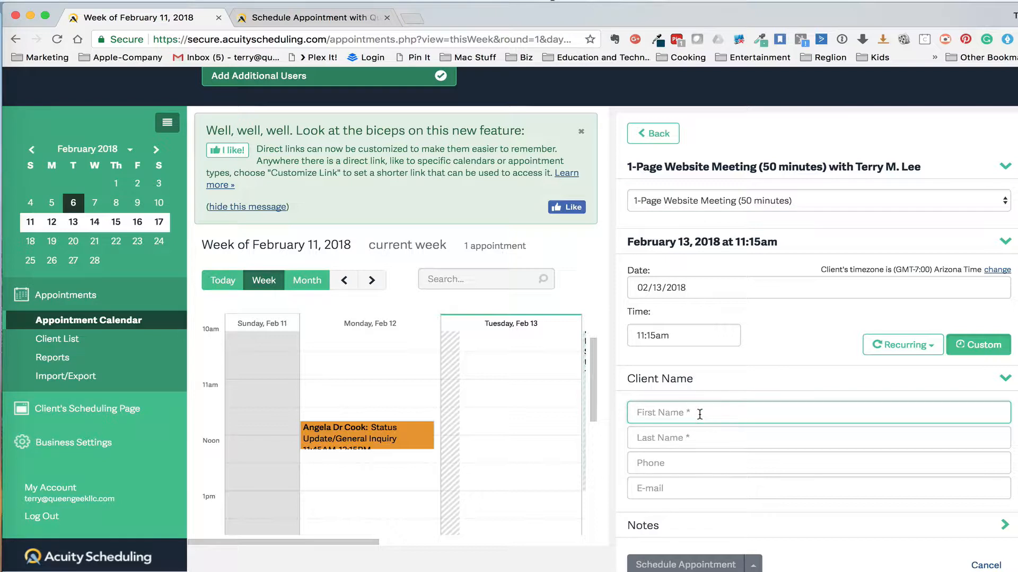
type("Terry")
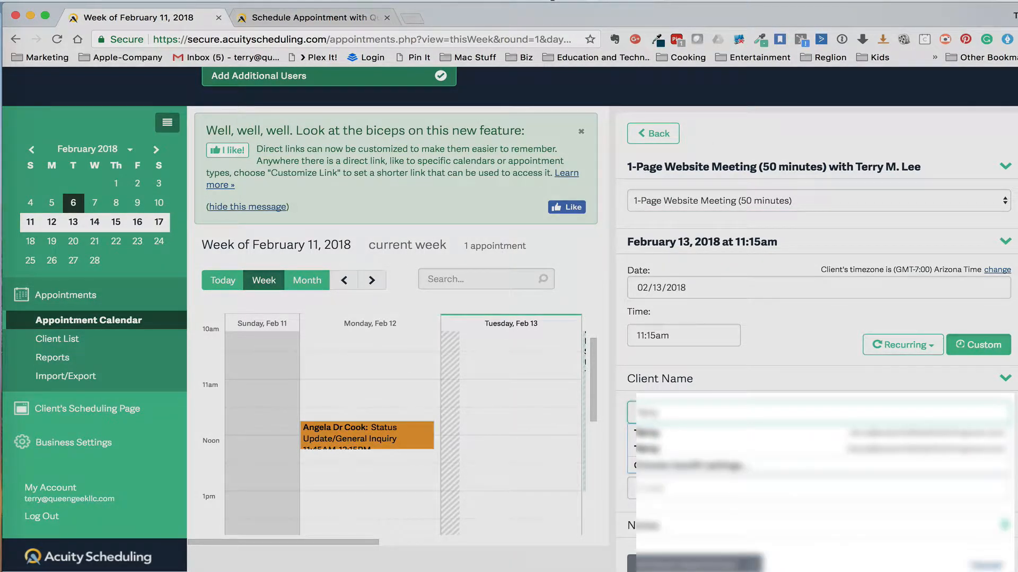
key("BackSpace")
key("BackSpace")
key("BackSpace")
key("BackSpace")
type("te")
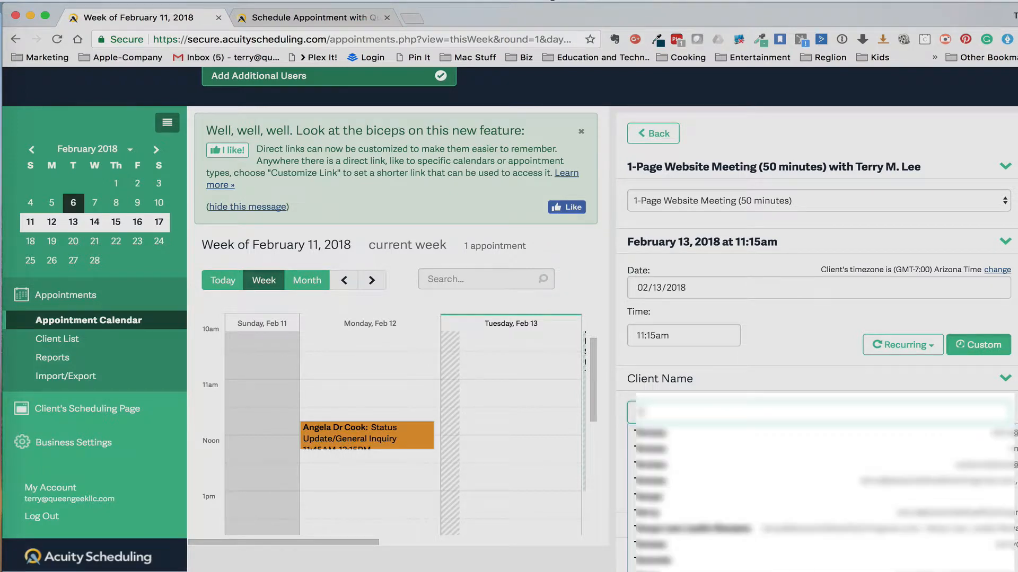
type("st")
key("Tab")
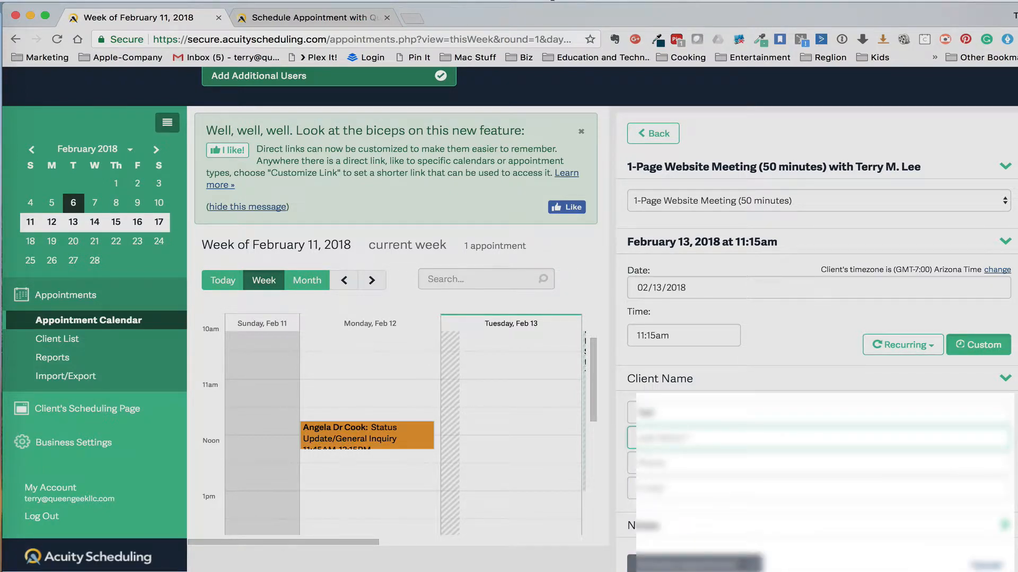
type("Me")
- Fill in the client's e-mail address with a saved autofill suggestion
key("Tab")
key("Tab")
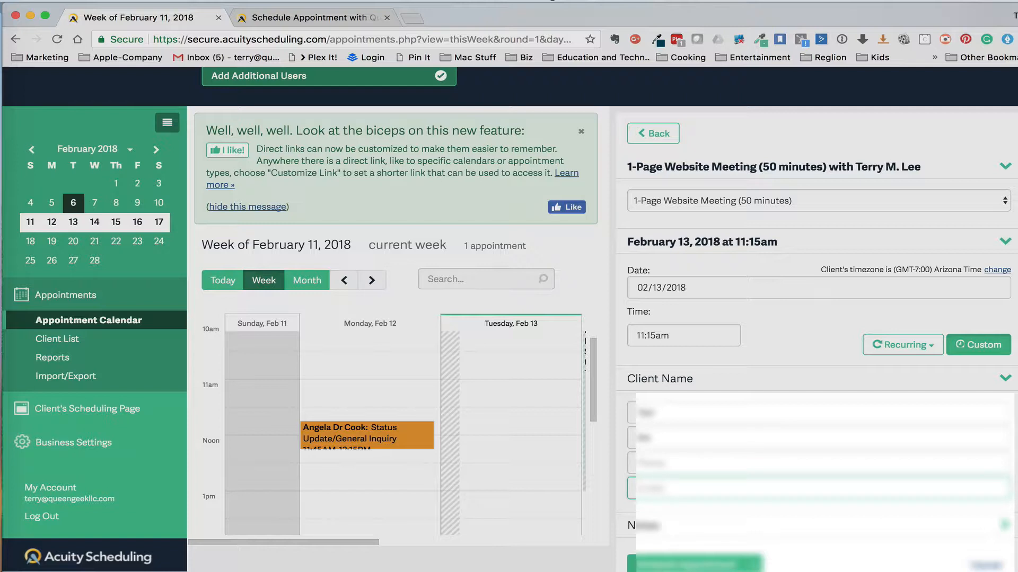
type("t")
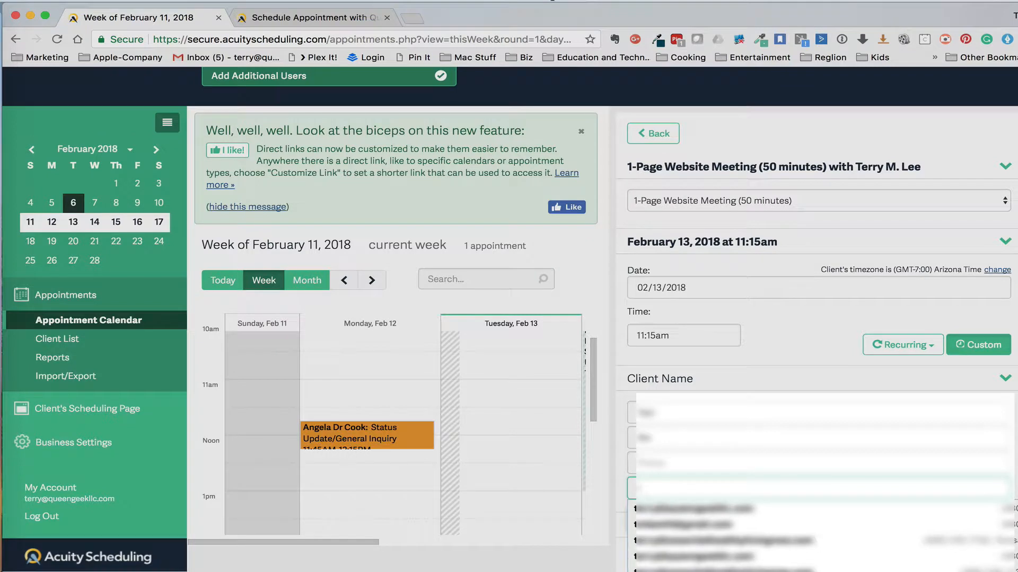
key("BackSpace")
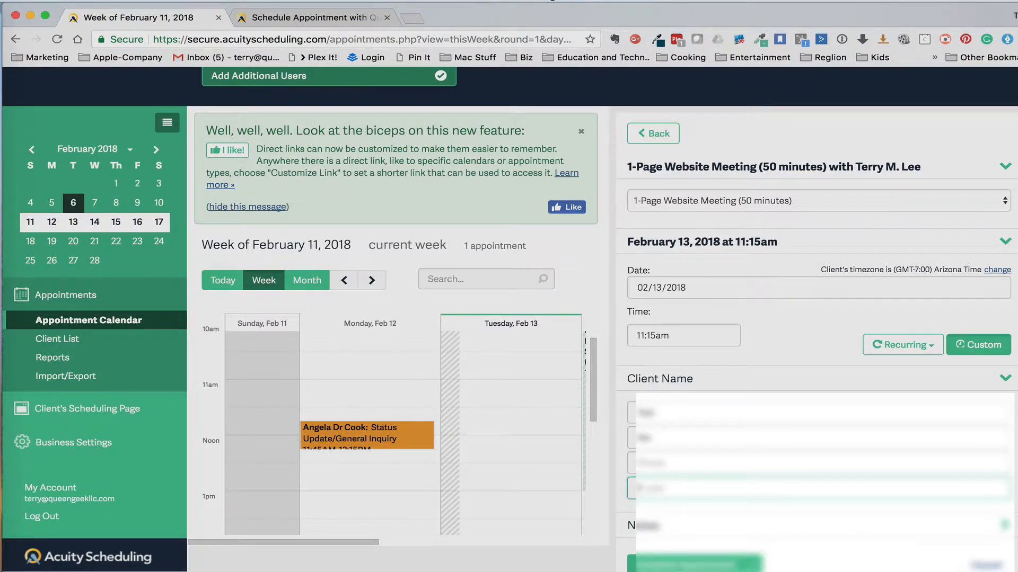
type("t")
key("Down")
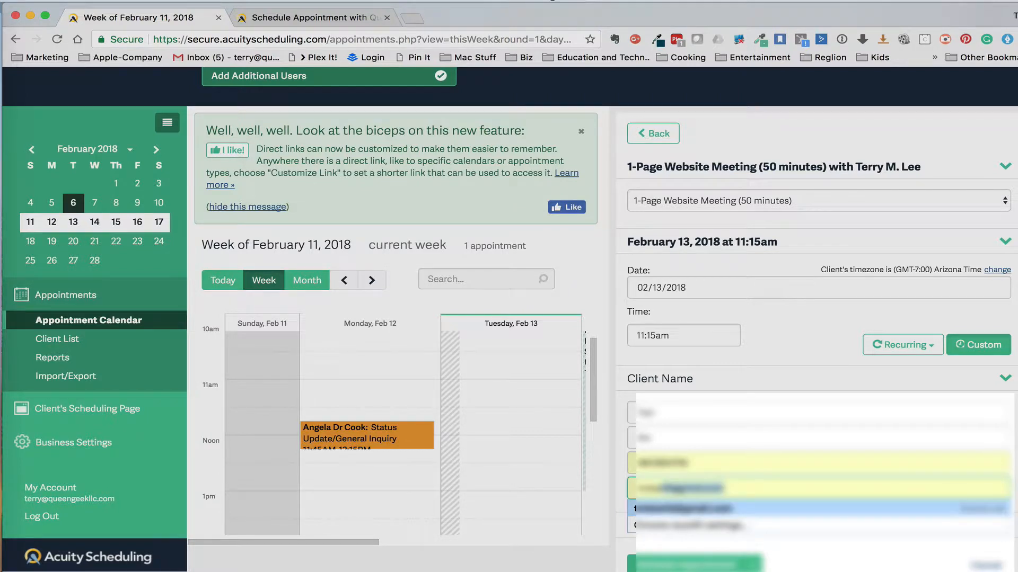
key("Tab")
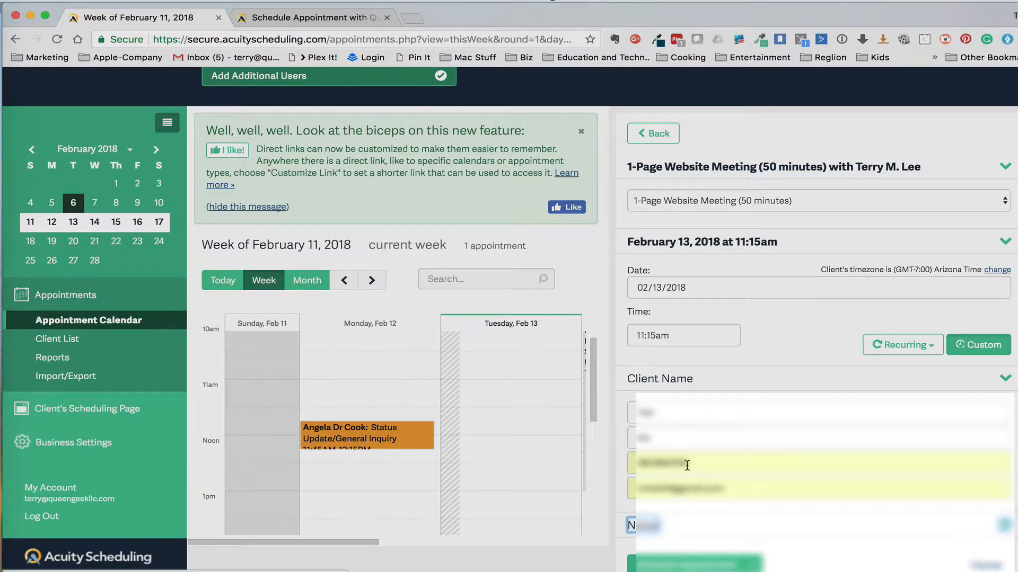
- Clear the client's phone number and schedule the appointment
left_click_drag(686, 465, 611, 460)
key("BackSpace")
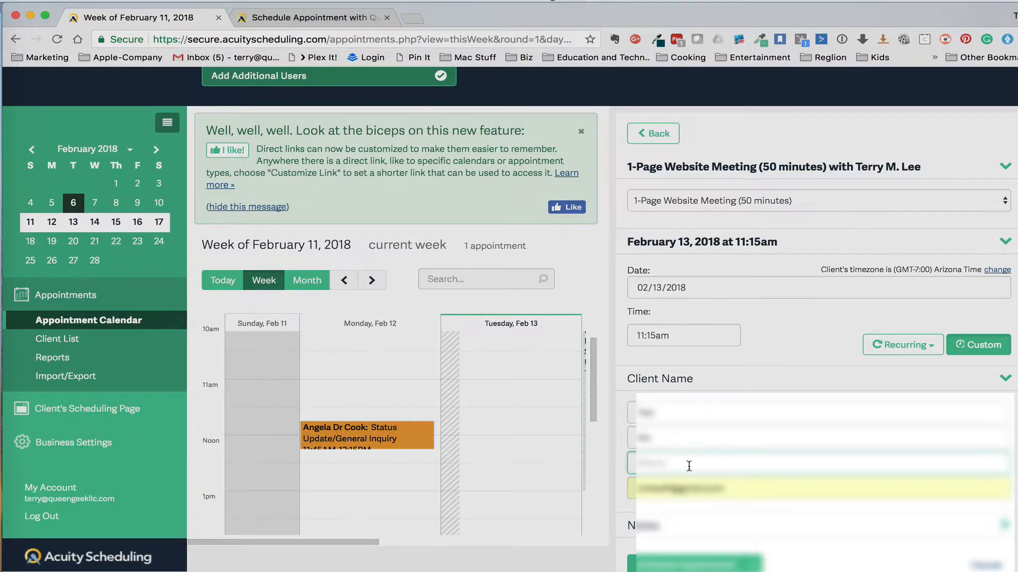
scroll(724, 497, "down", 2)
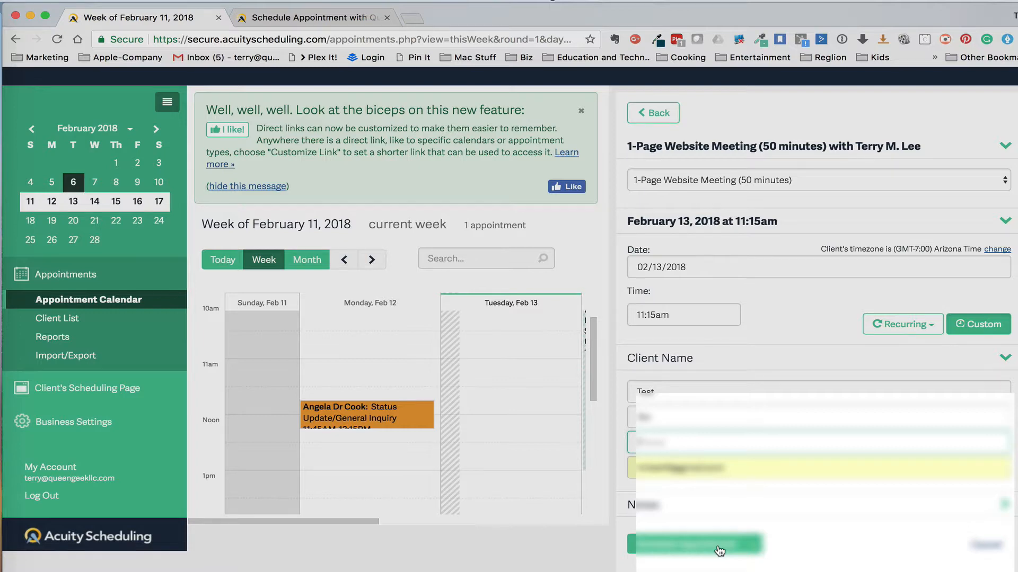
left_click(719, 545)
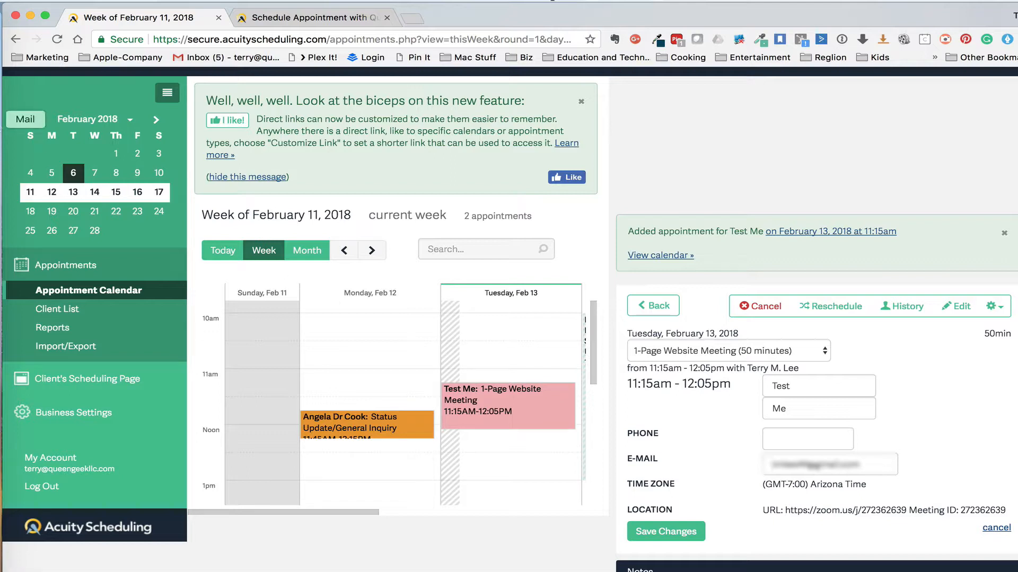
- Switch to Mail and open the business's copy of the new appointment e-mail in its own enlarged window
left_click(5, 121)
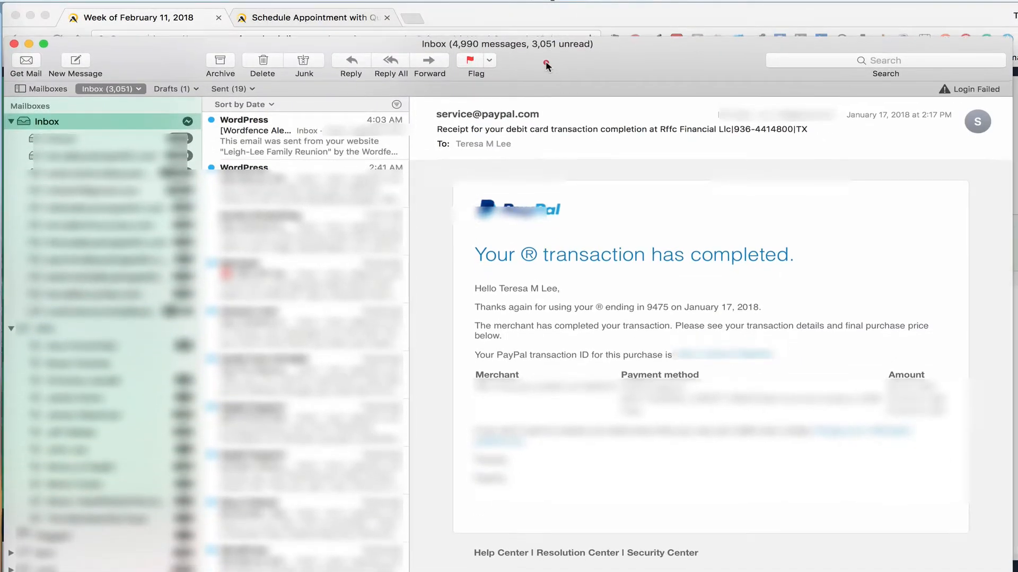
left_click(548, 65)
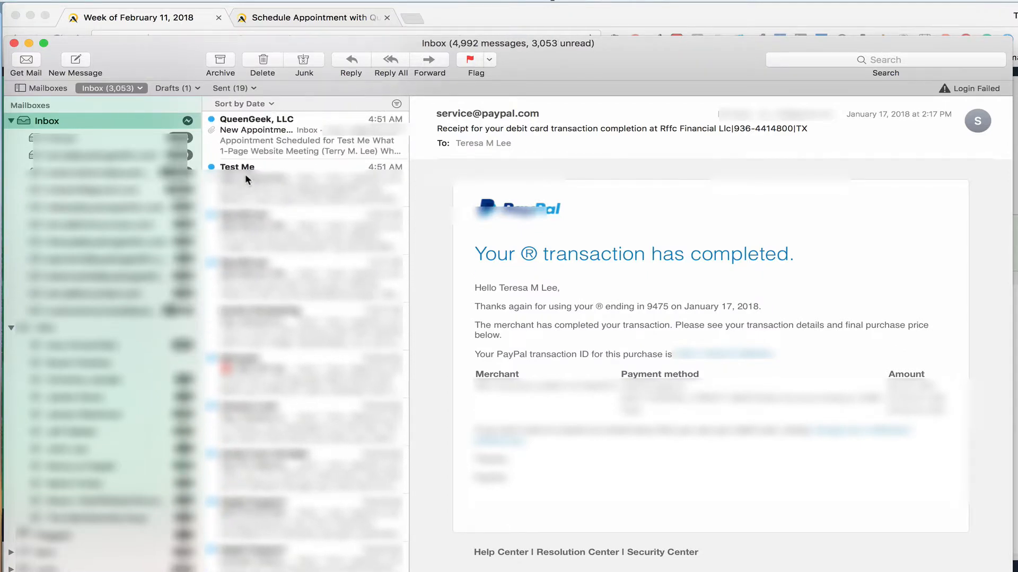
double_click(255, 180)
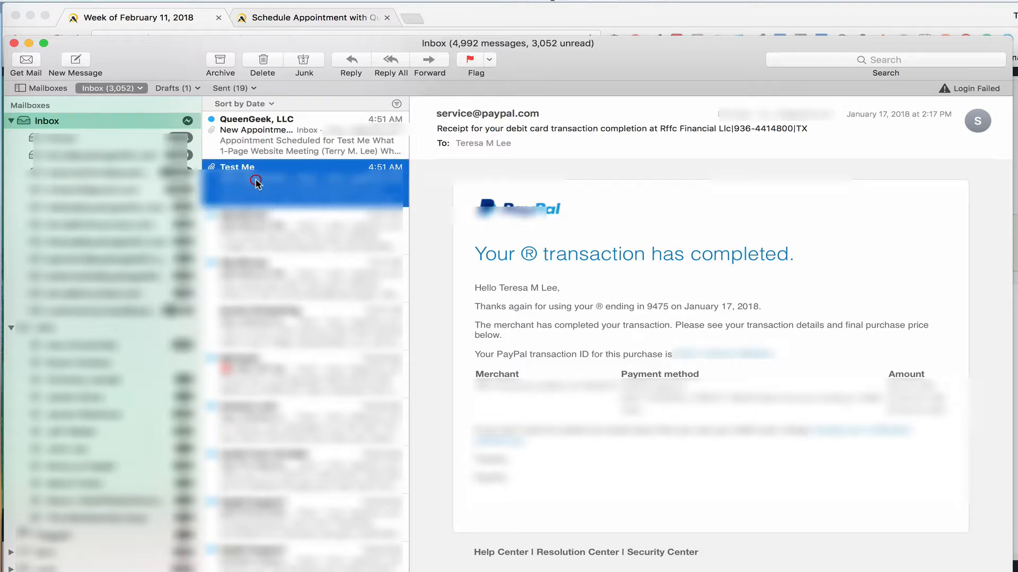
left_click_drag(339, 138, 341, 22)
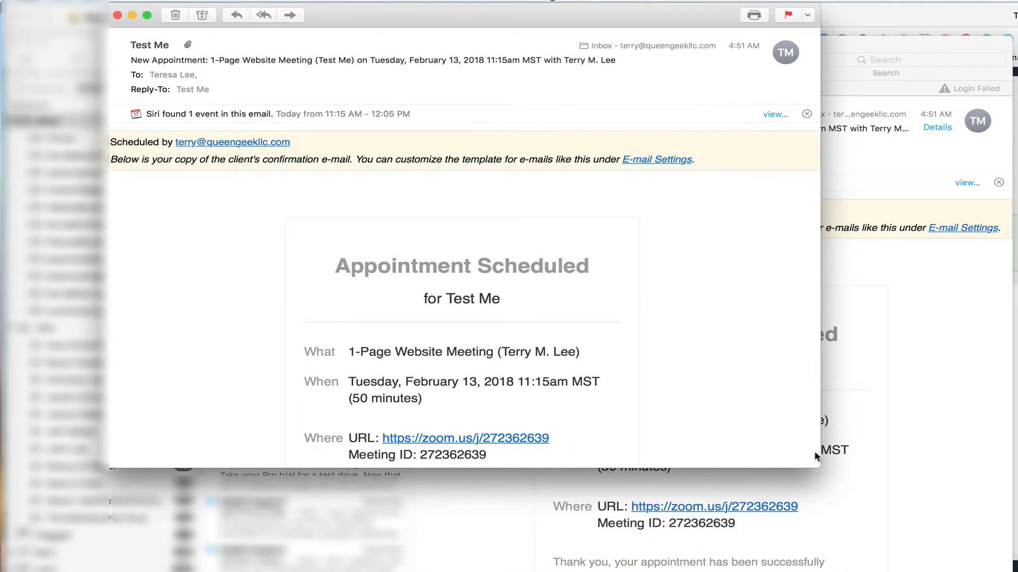
left_click_drag(816, 461, 922, 570)
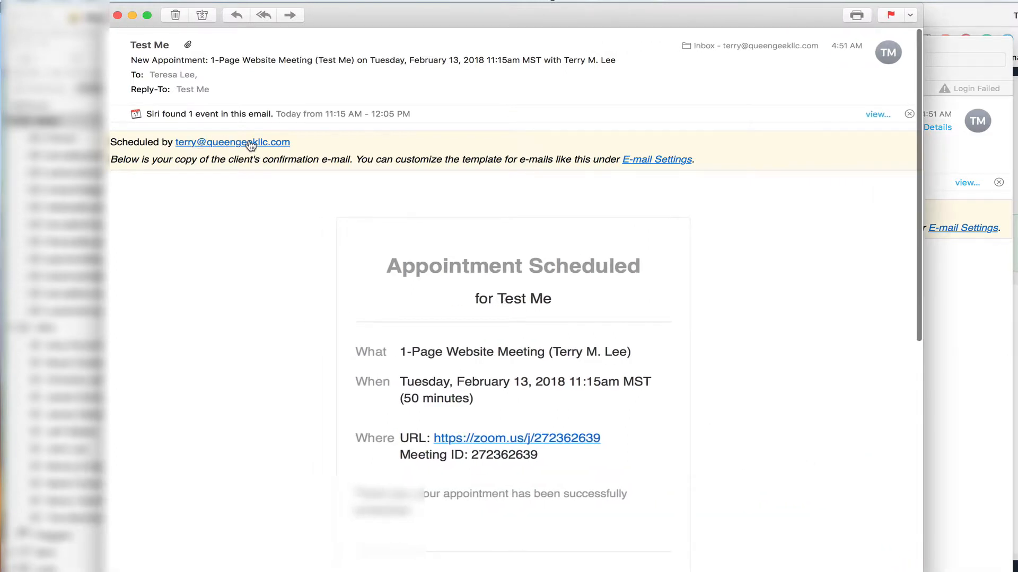
- Examine the appointment time, Zoom location and calendar options in the business's copy of the confirmation, and close the message
scroll(552, 281, "down", 3)
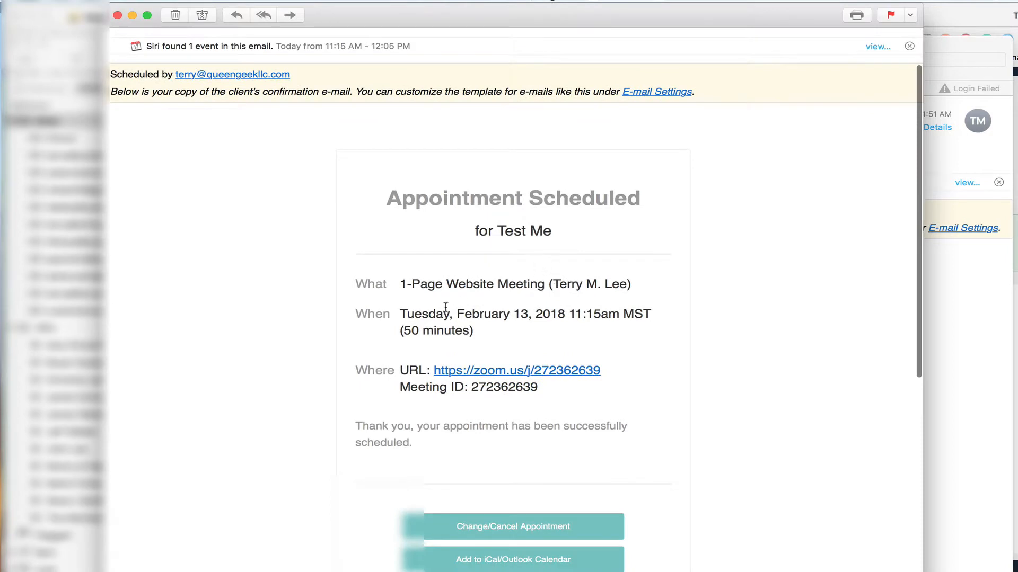
scroll(456, 291, "down", 3)
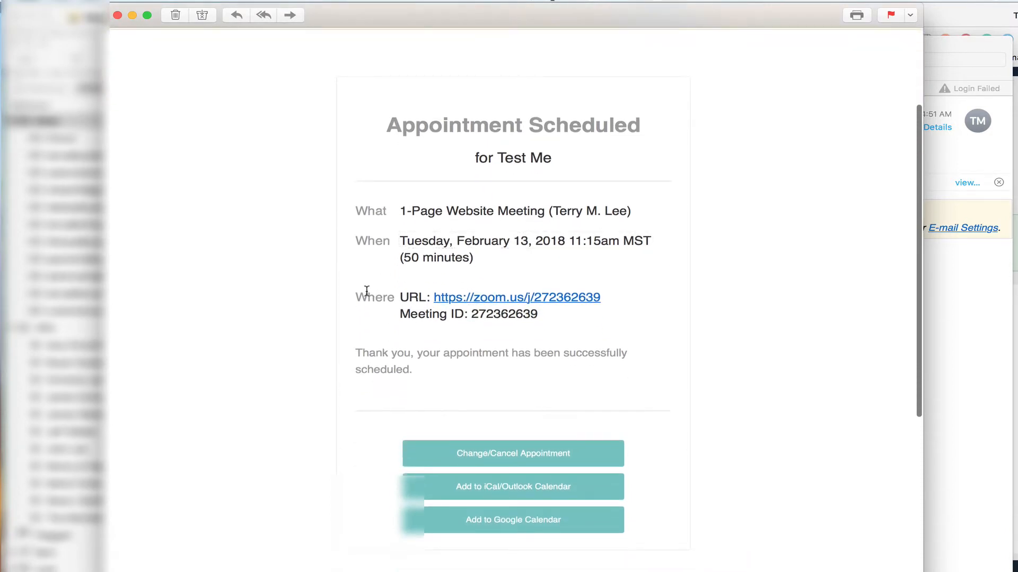
mouse_move(355, 291)
left_mouse_down()
mouse_move(451, 289)
mouse_move(606, 320)
left_mouse_up()
scroll(602, 316, "down", 4)
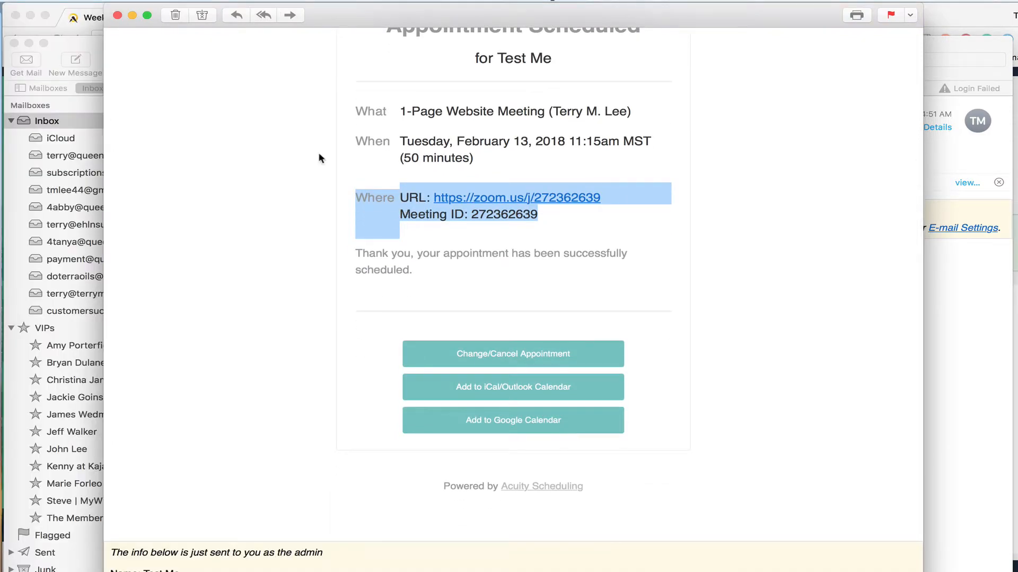
left_click(117, 15)
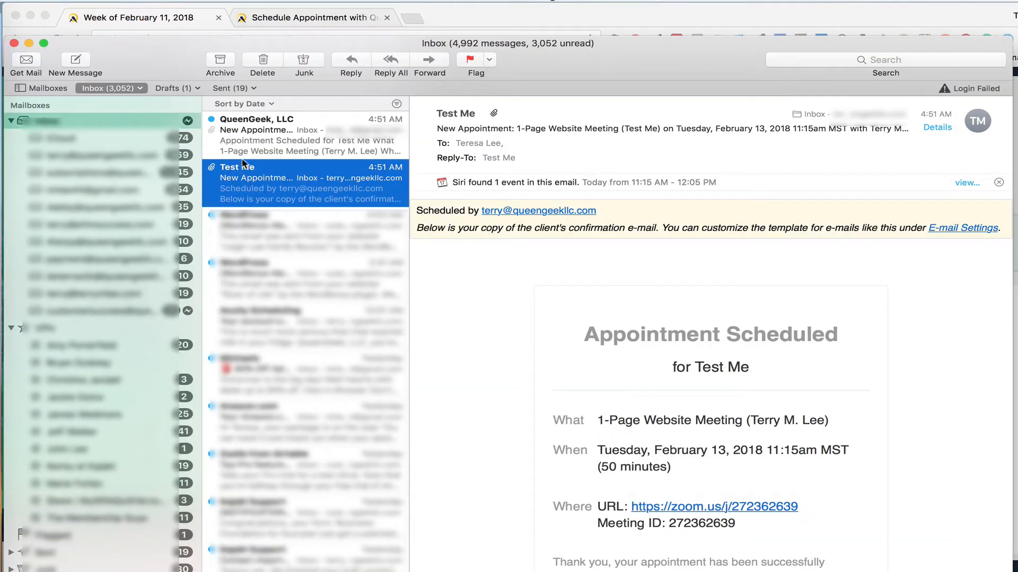
- Open the confirmation e-mail sent to the client, examine its appointment details and calendar options, and close it
double_click(259, 136)
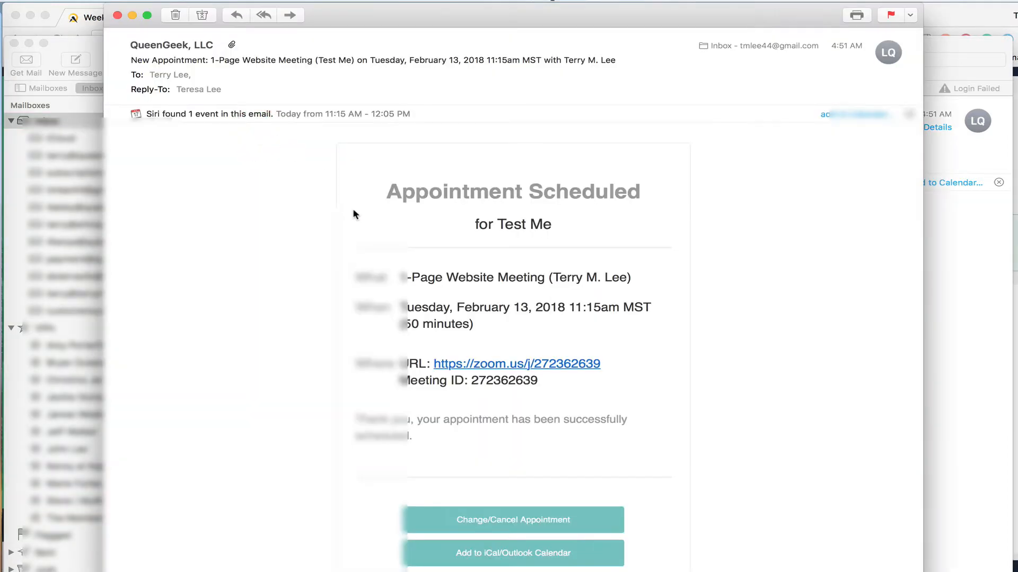
scroll(353, 212, "down", 3)
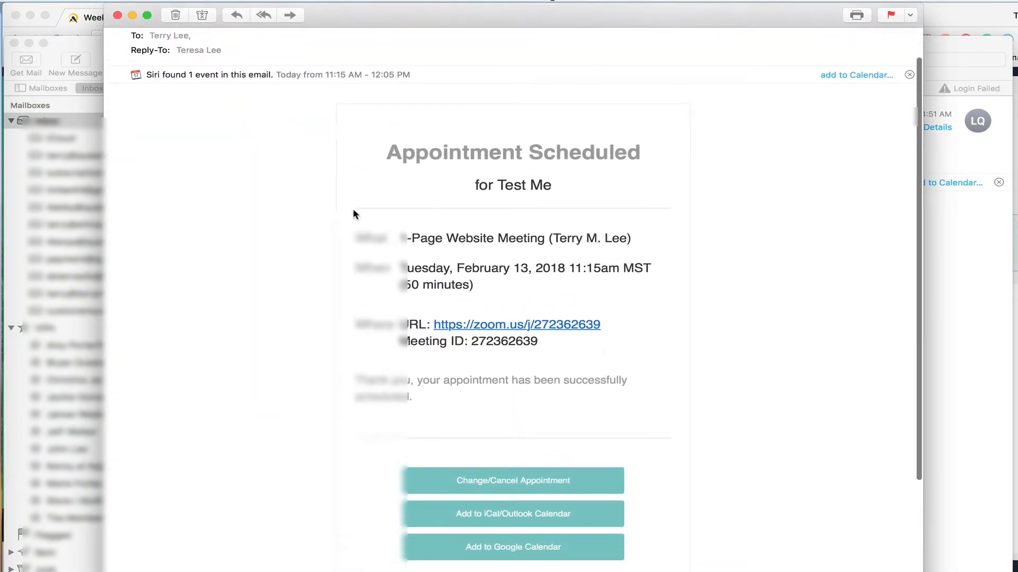
scroll(505, 383, "down", 3)
scroll(505, 387, "up", 3)
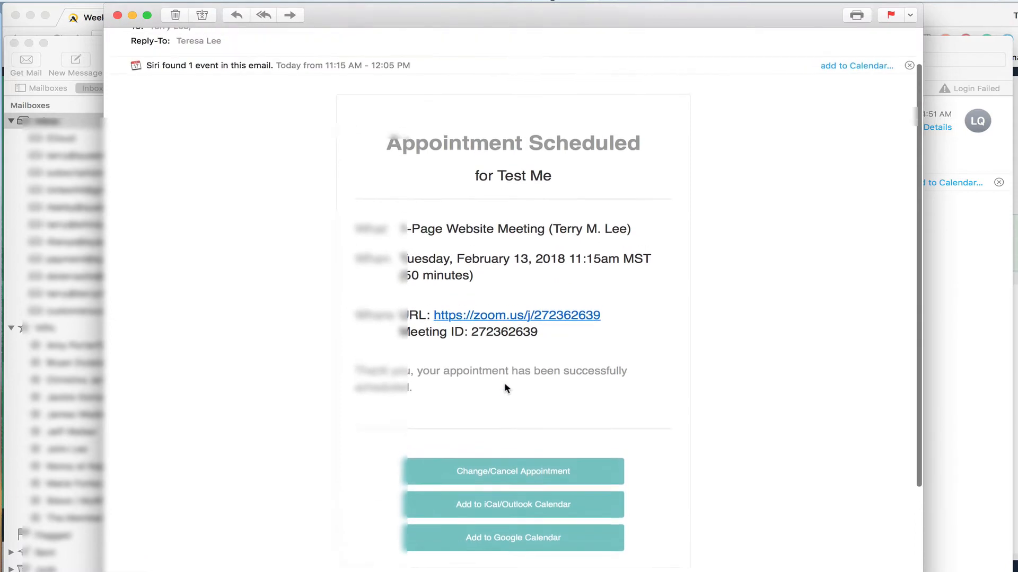
scroll(504, 388, "up", 1)
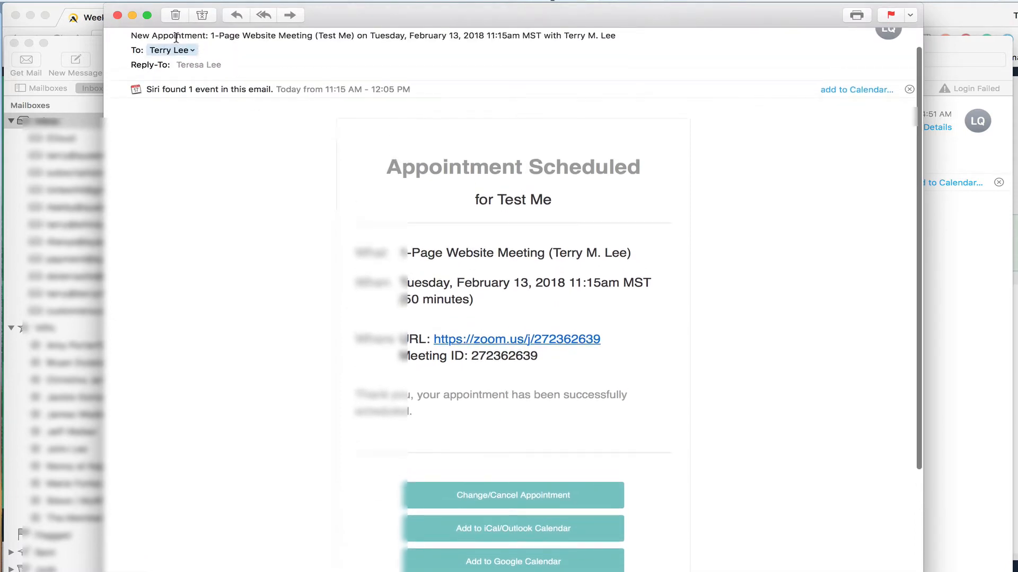
left_click(117, 18)
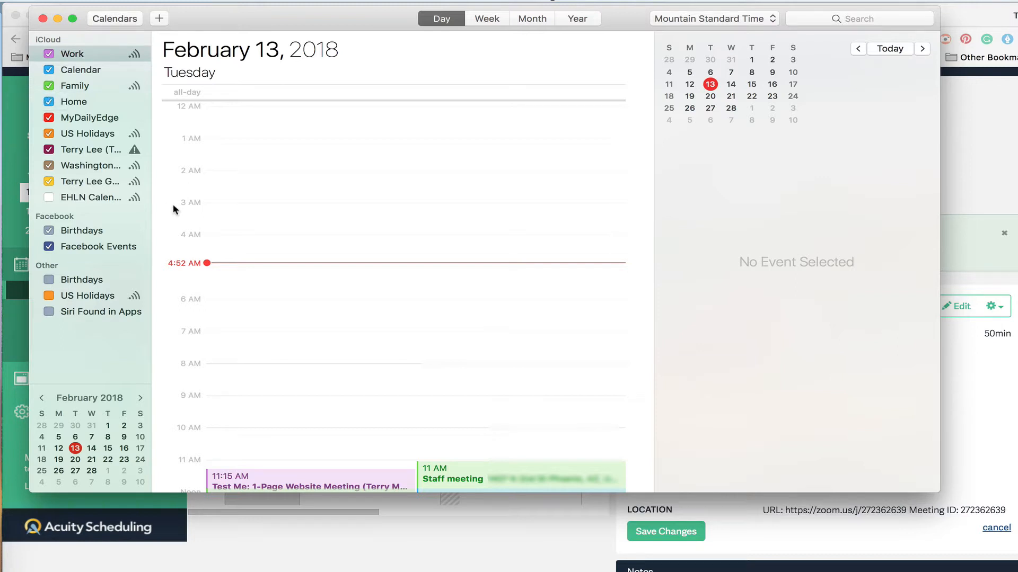
- In the Calendar app, open the 11:15 AM 1-Page Website Meeting on February 13, 2018 and check its details and assigned calendar
scroll(435, 178, "down", 5)
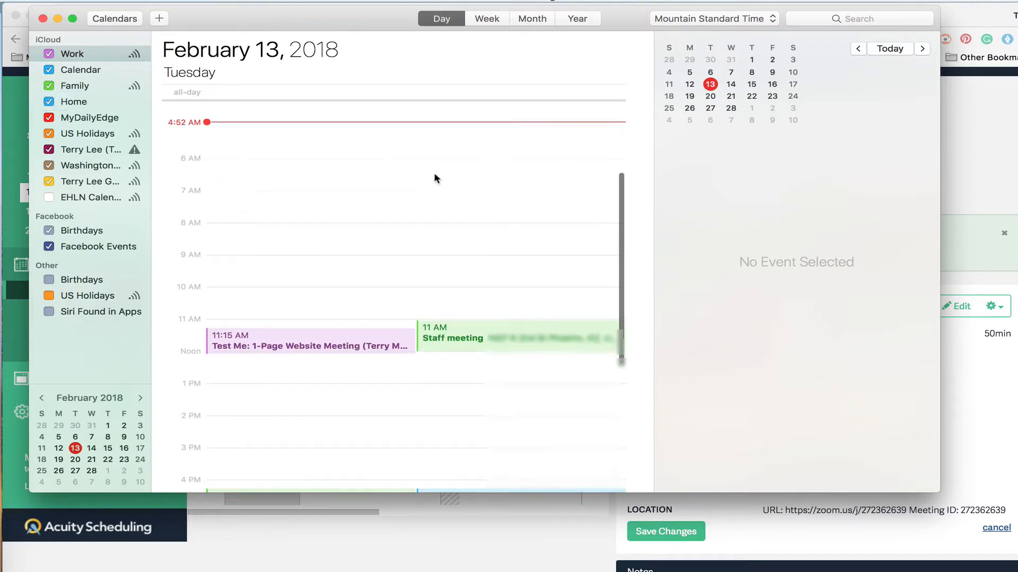
scroll(434, 178, "up", 1)
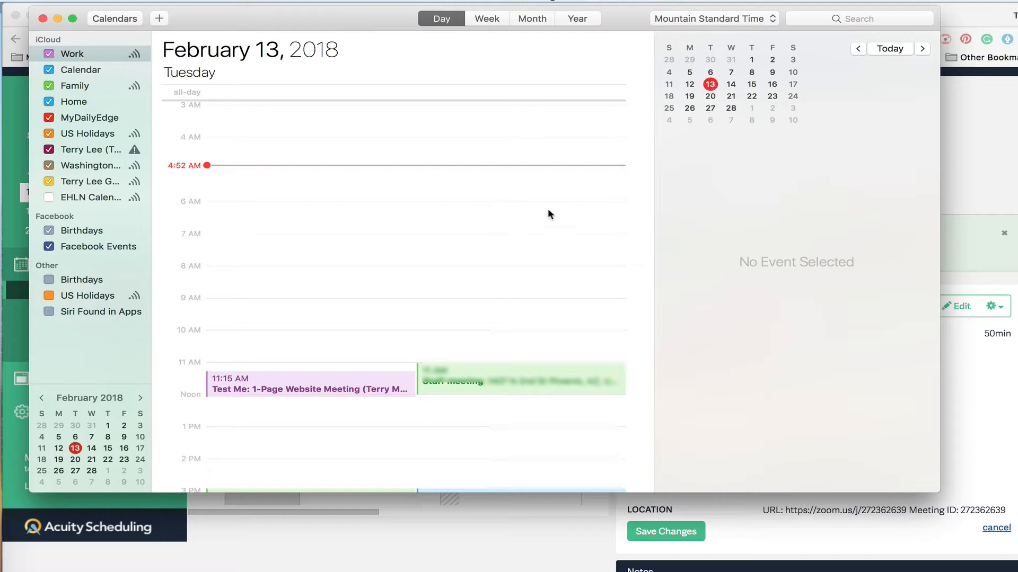
double_click(313, 380)
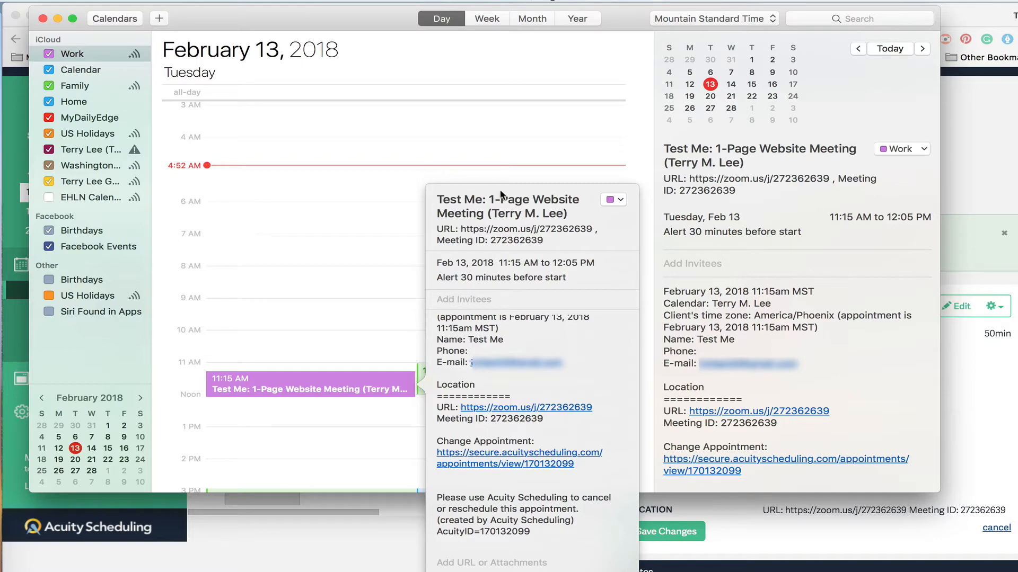
left_click(615, 200)
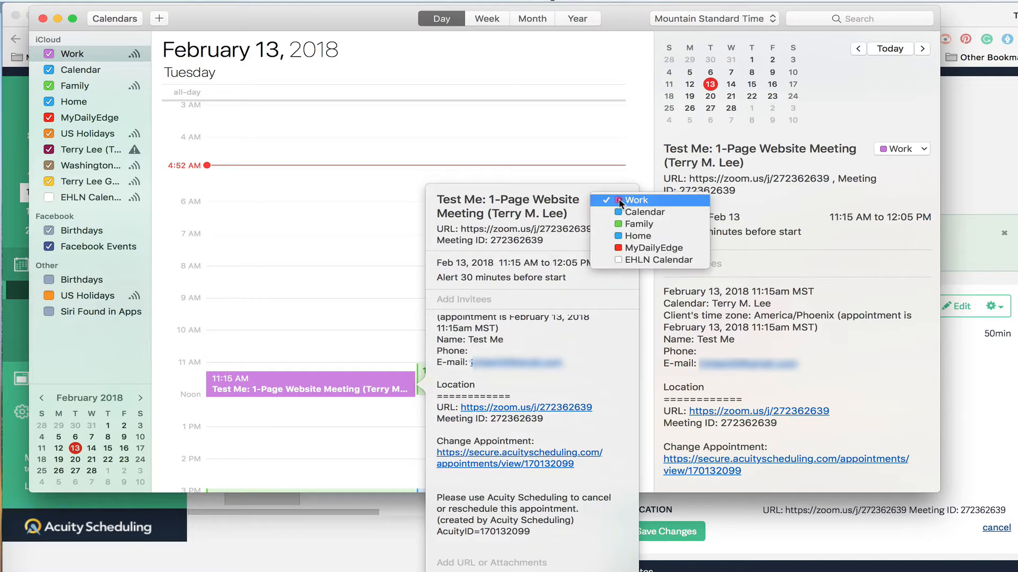
left_click(632, 201)
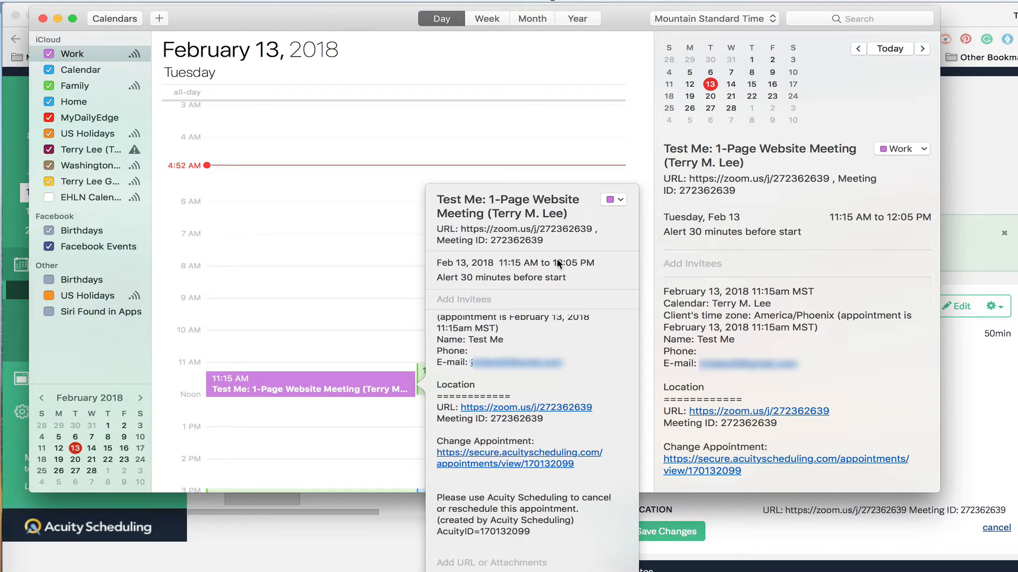
- Dismiss the event details and close the Calendar window to return to Acuity Scheduling's appointment calendar
left_click(336, 195)
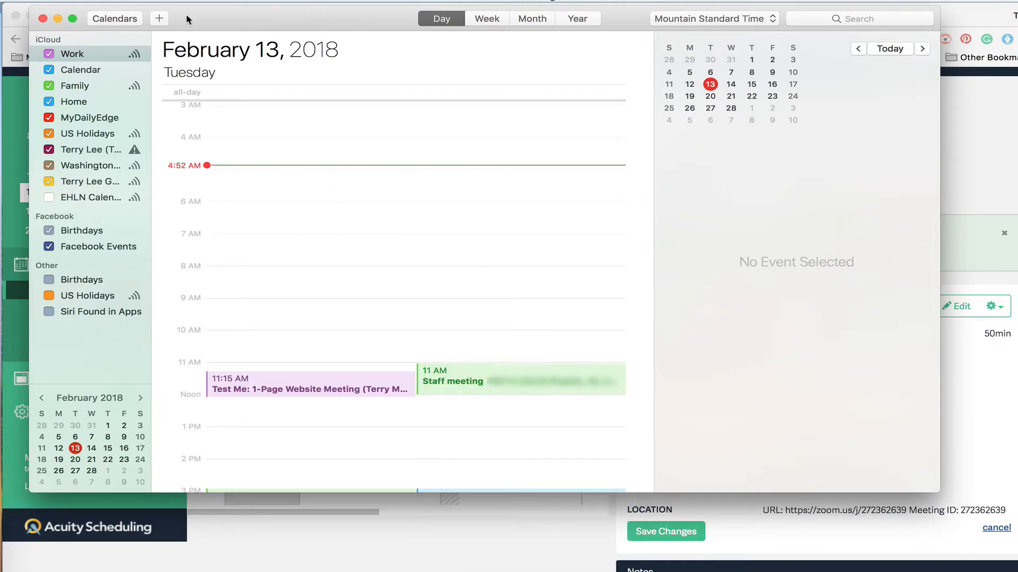
left_click_drag(186, 14, 198, 39)
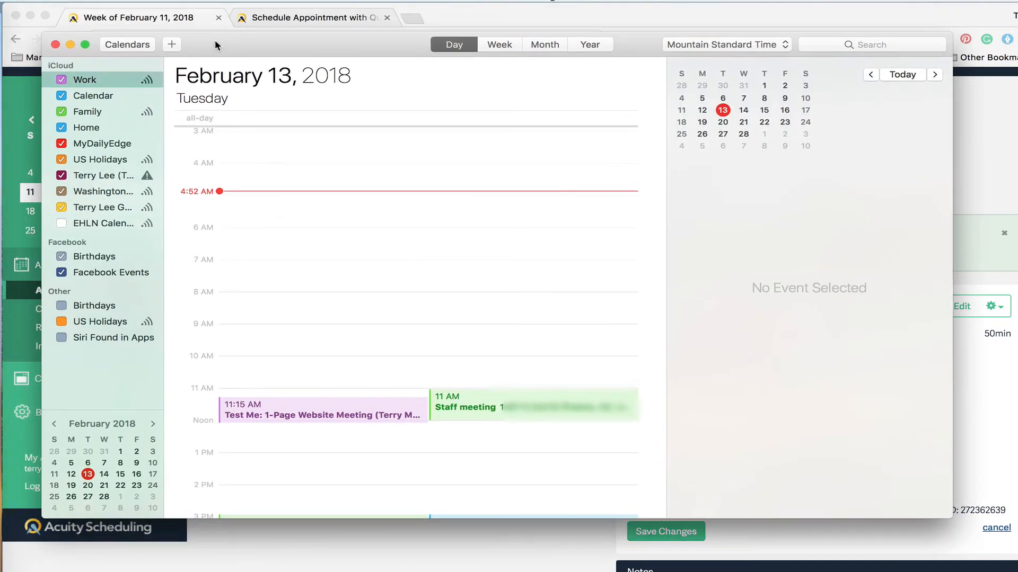
left_click(56, 45)
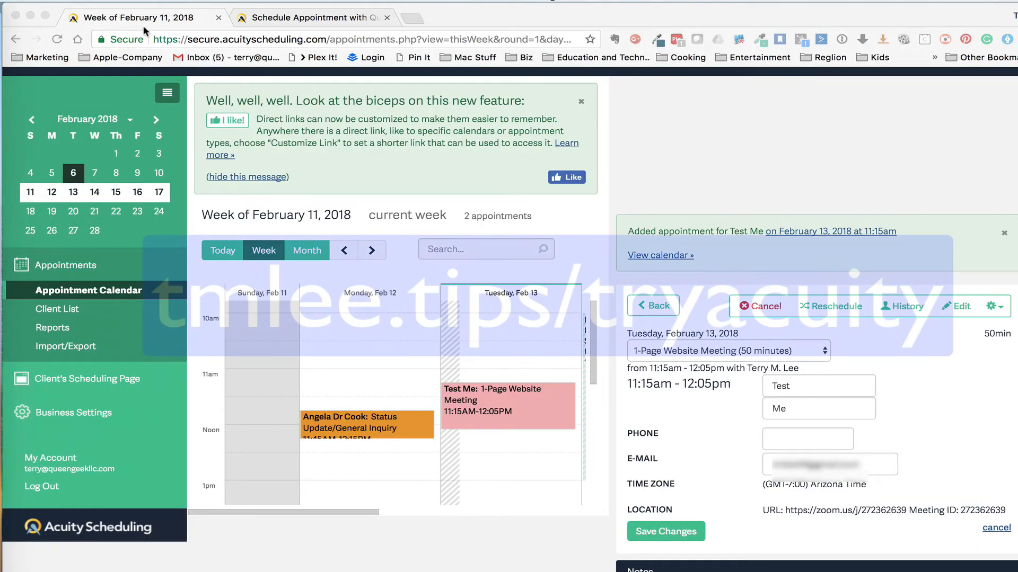